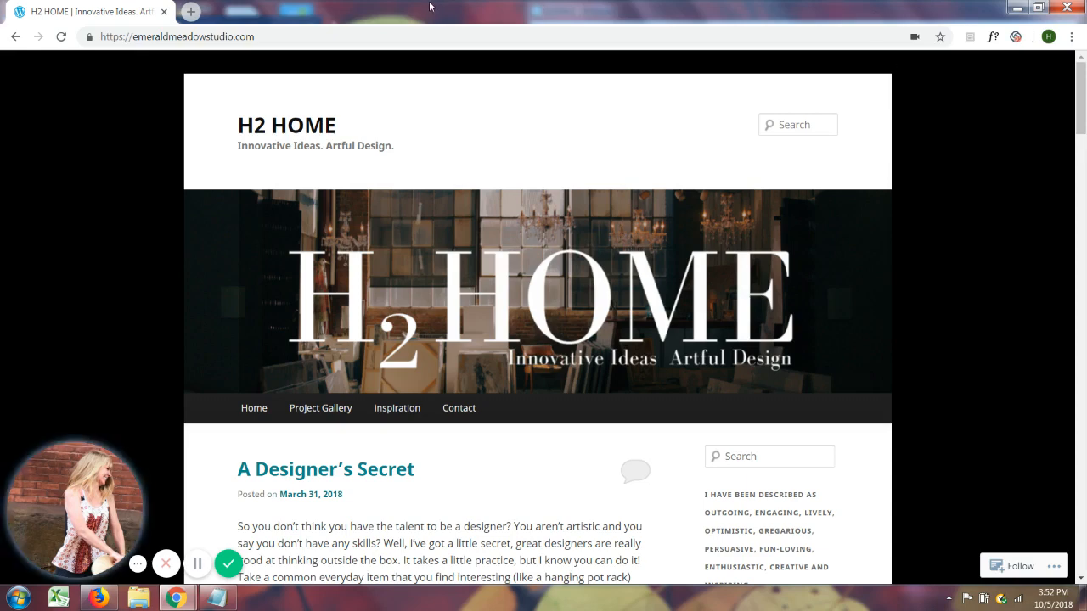
{"action": "left_click", "coordinate": [190, 11]}
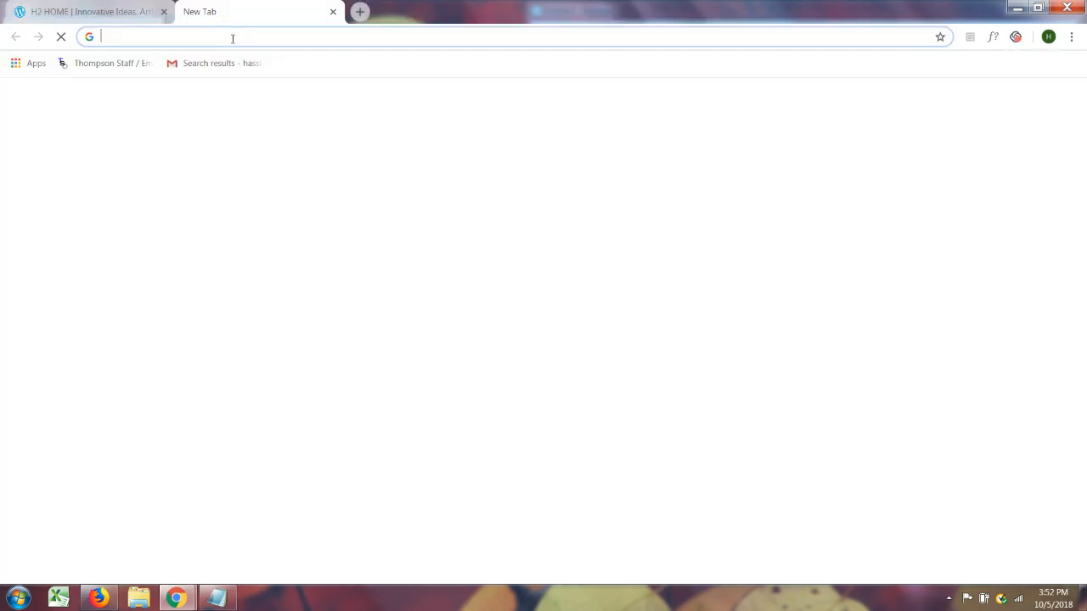
{"action": "type", "text": "ww"}
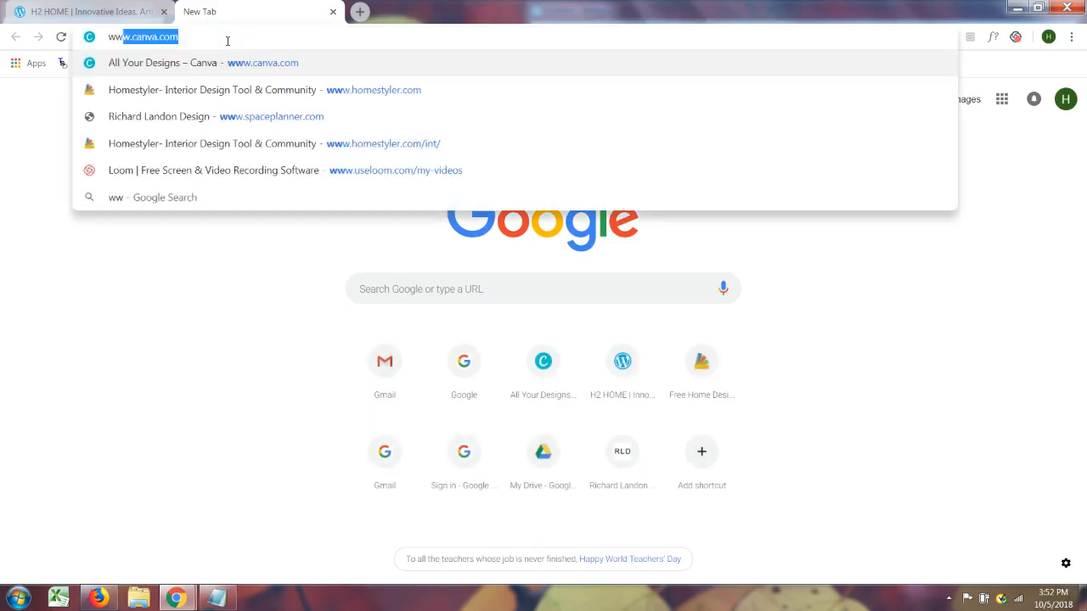
{"action": "type", "text": "w.canva."}
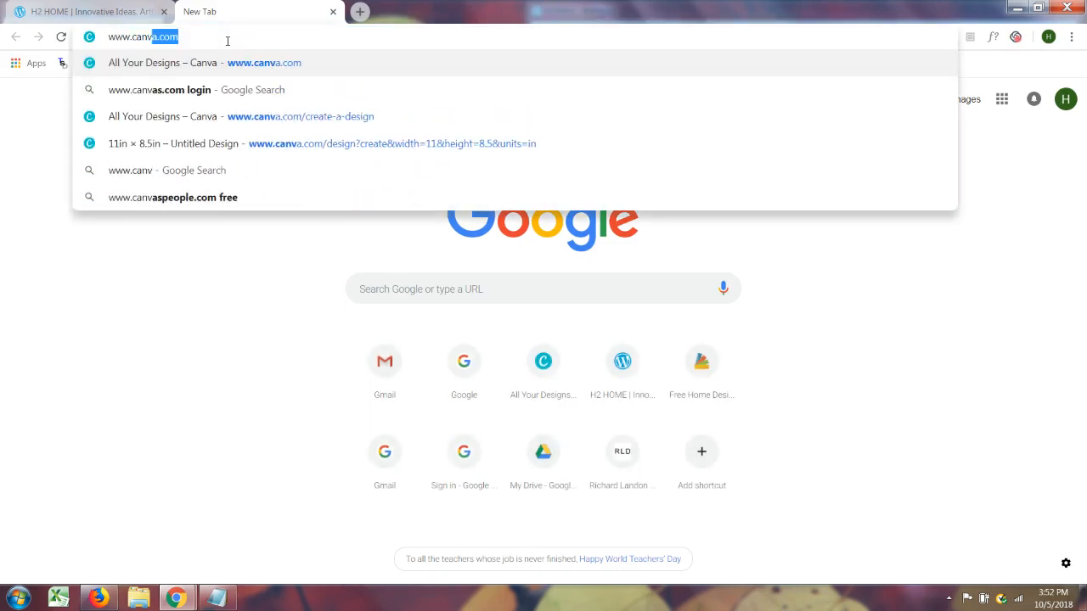
{"action": "type", "text": "com"}
{"action": "key", "text": "Return"}
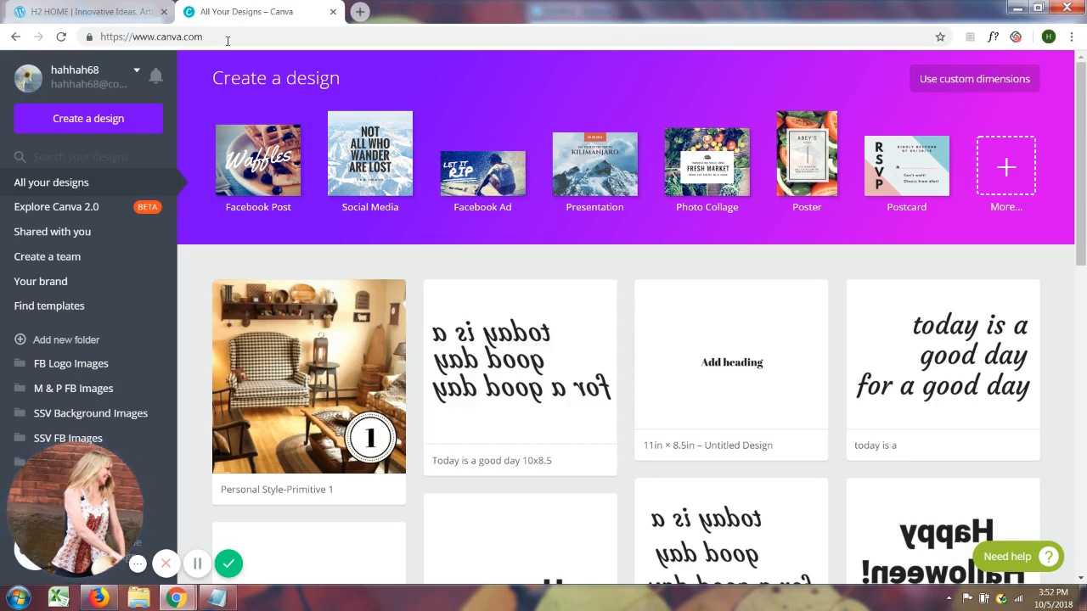
Create a new design with custom dimensions of 11 × 8.5 in
{"action": "left_click", "coordinate": [112, 121]}
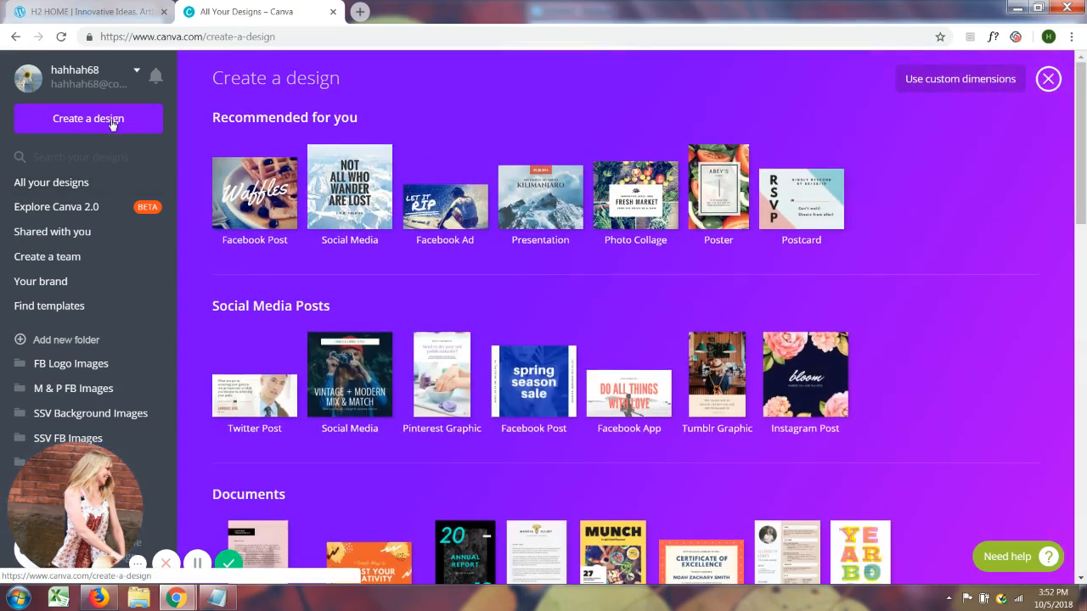
{"action": "left_click", "coordinate": [961, 79]}
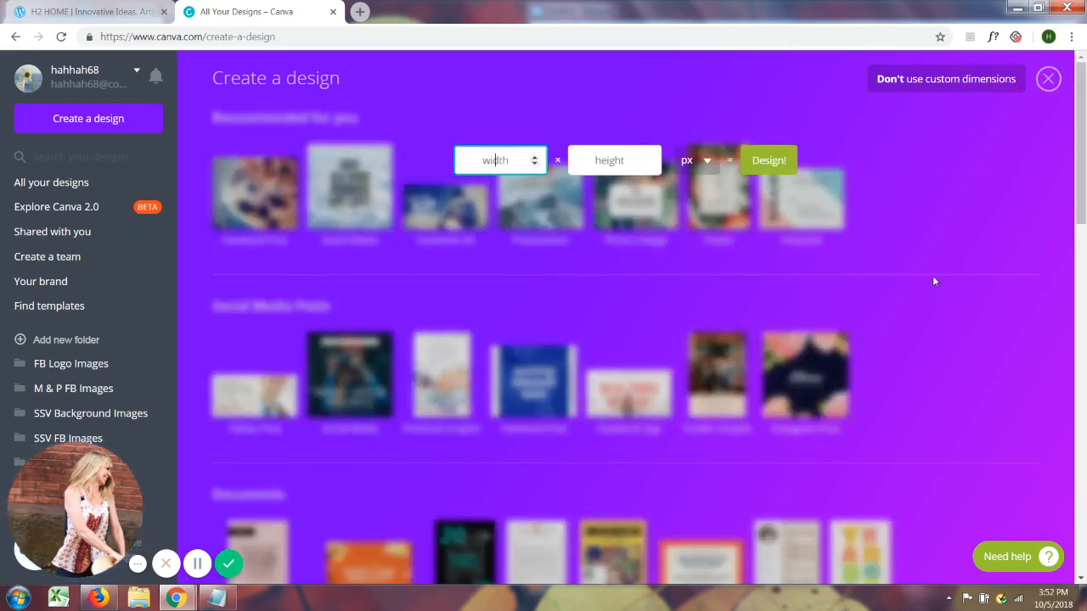
{"action": "left_click", "coordinate": [706, 162]}
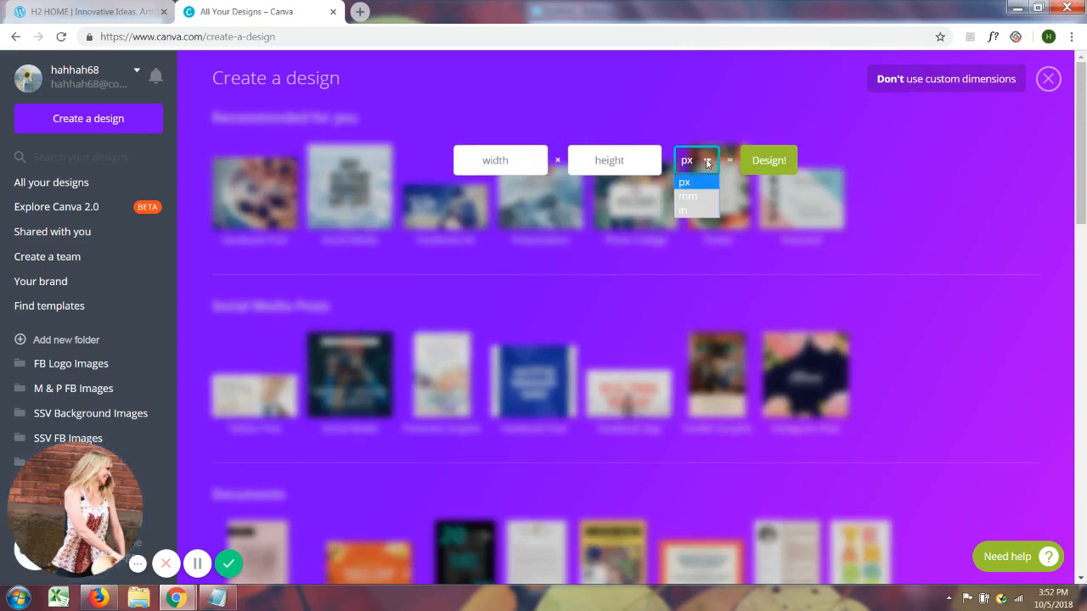
{"action": "left_click", "coordinate": [694, 211]}
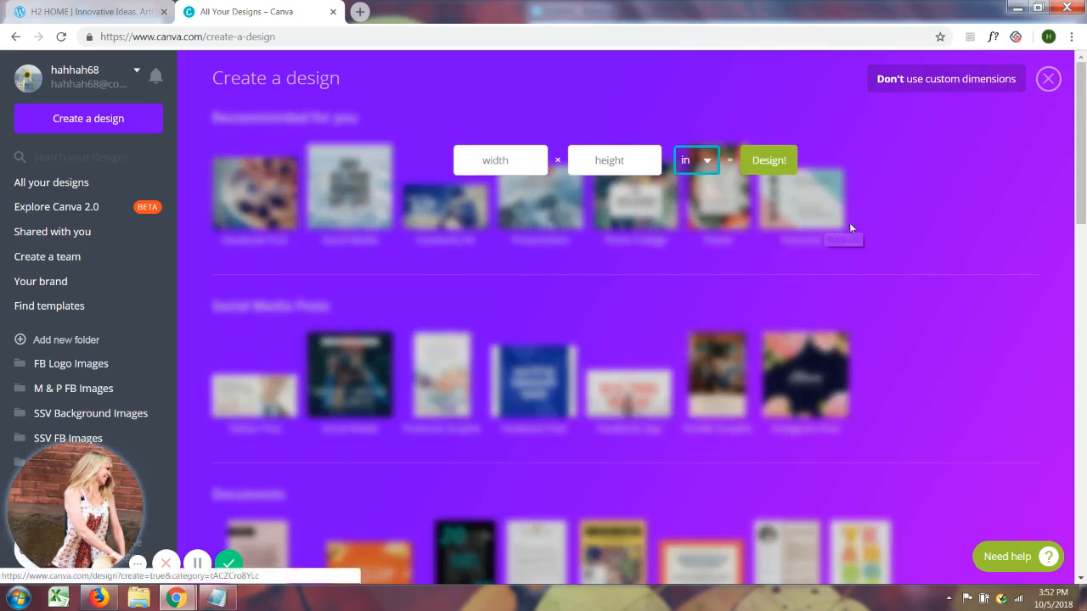
{"action": "left_click", "coordinate": [498, 162]}
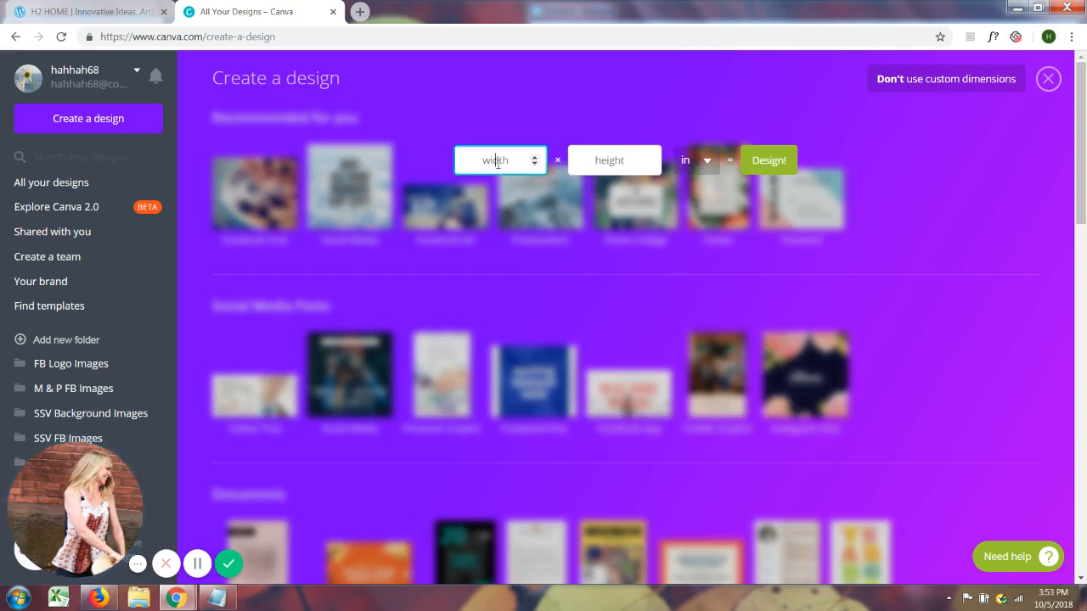
{"action": "type", "text": "11"}
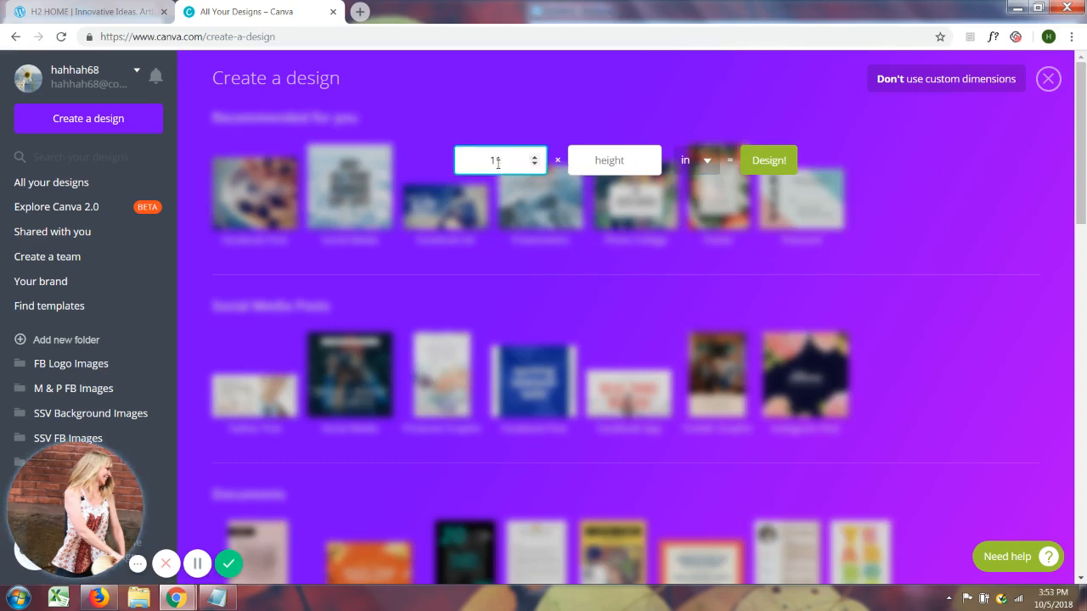
{"action": "left_click", "coordinate": [600, 162]}
{"action": "type", "text": "8.5"}
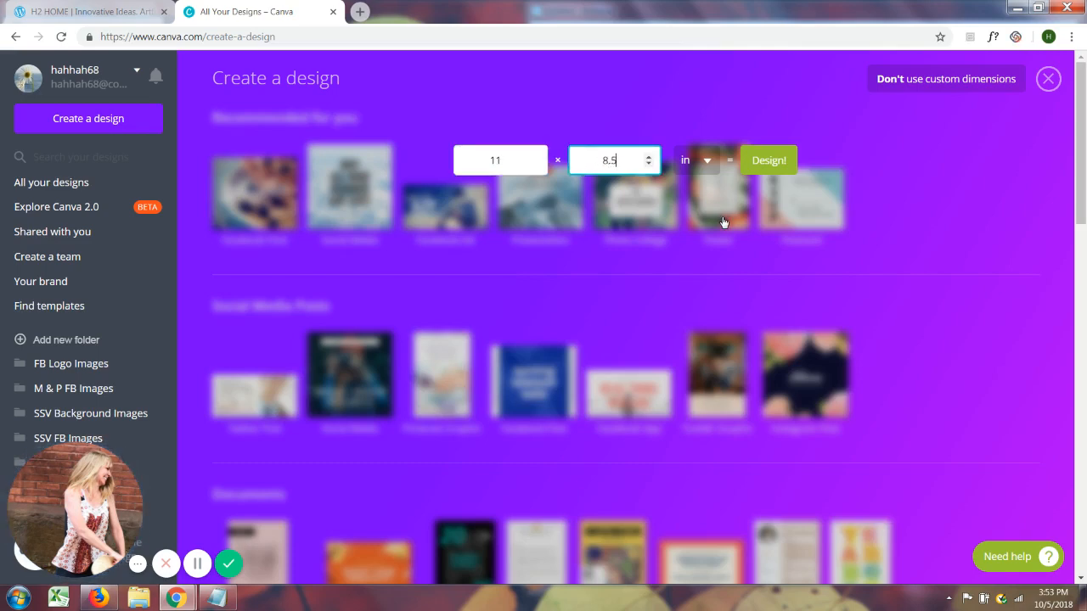
{"action": "left_click", "coordinate": [778, 161]}
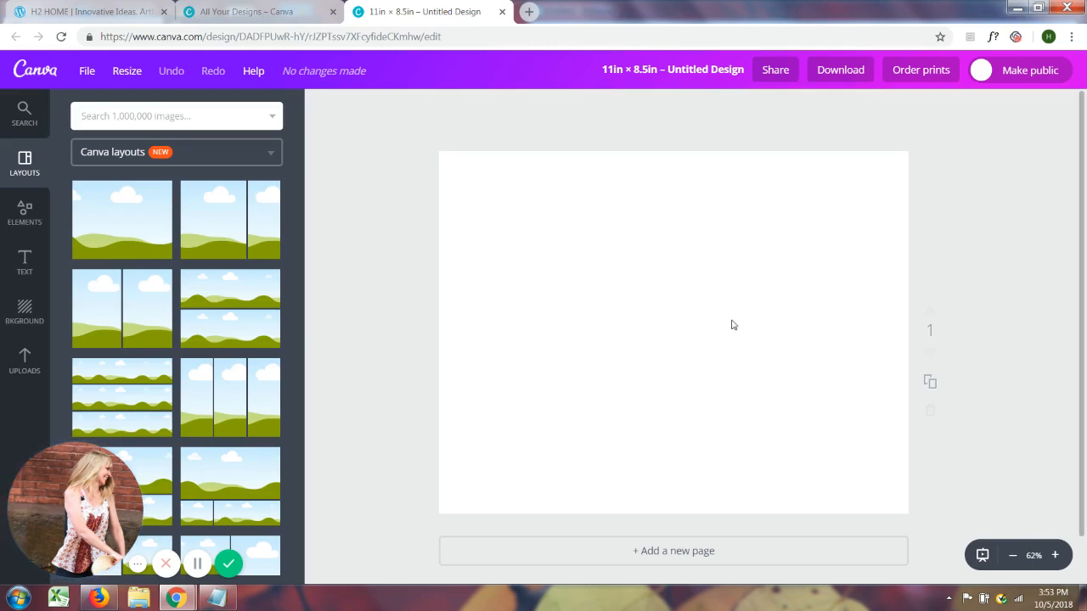
Title the design "Tutorial 1 11x8.5"
{"action": "left_click", "coordinate": [706, 72]}
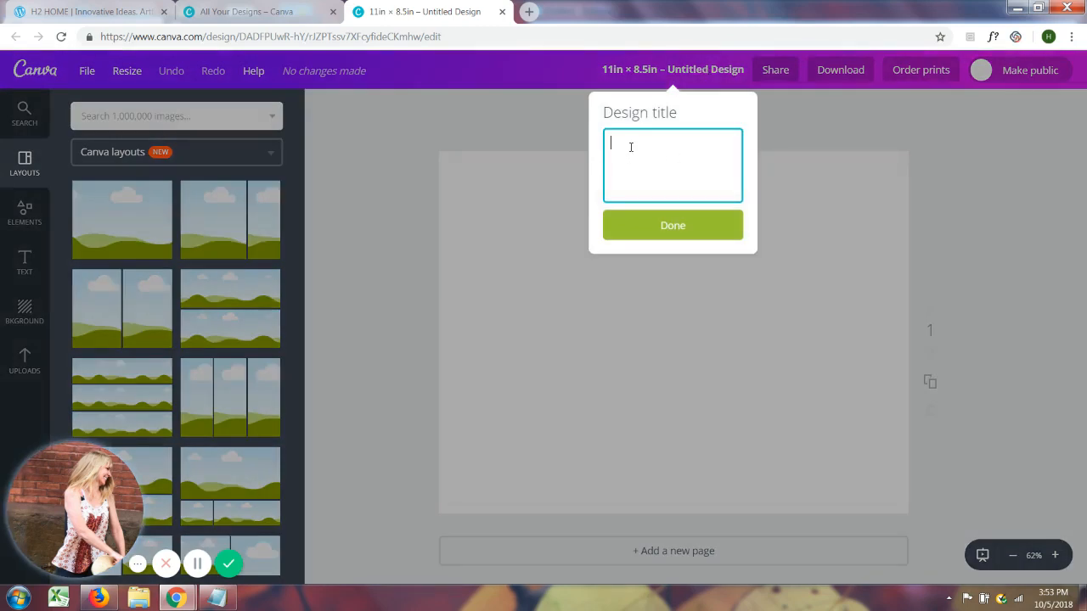
{"action": "type", "text": "Tu"}
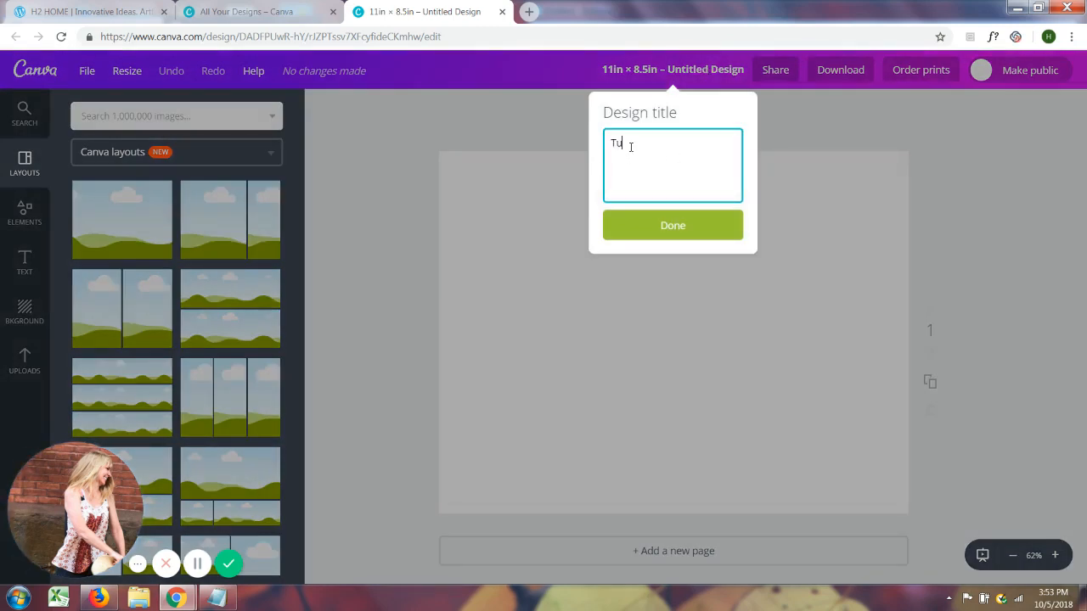
{"action": "type", "text": "torial 1"}
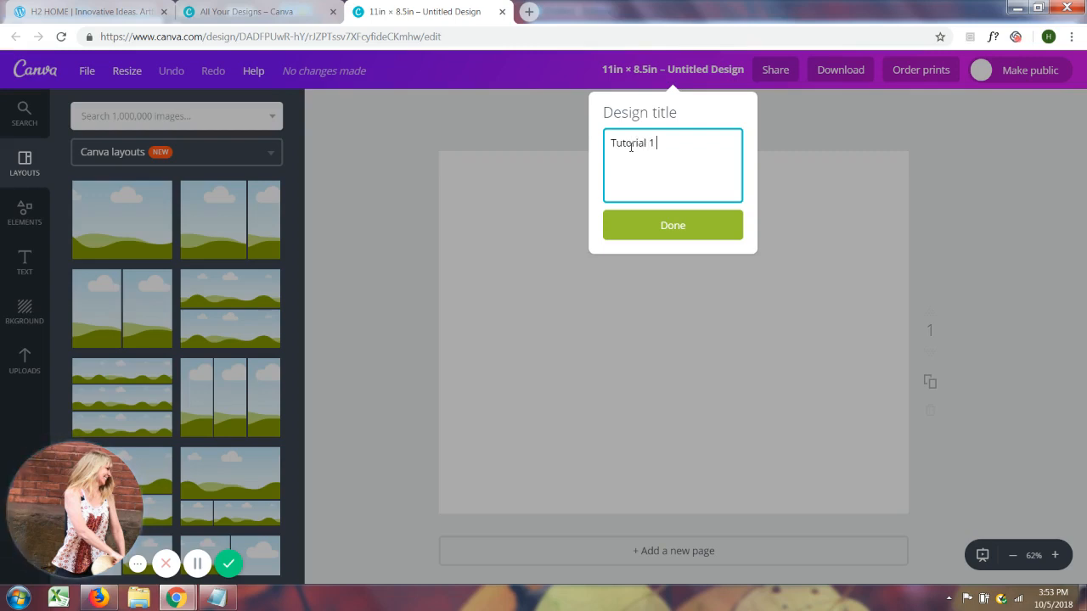
{"action": "type", "text": " 11"}
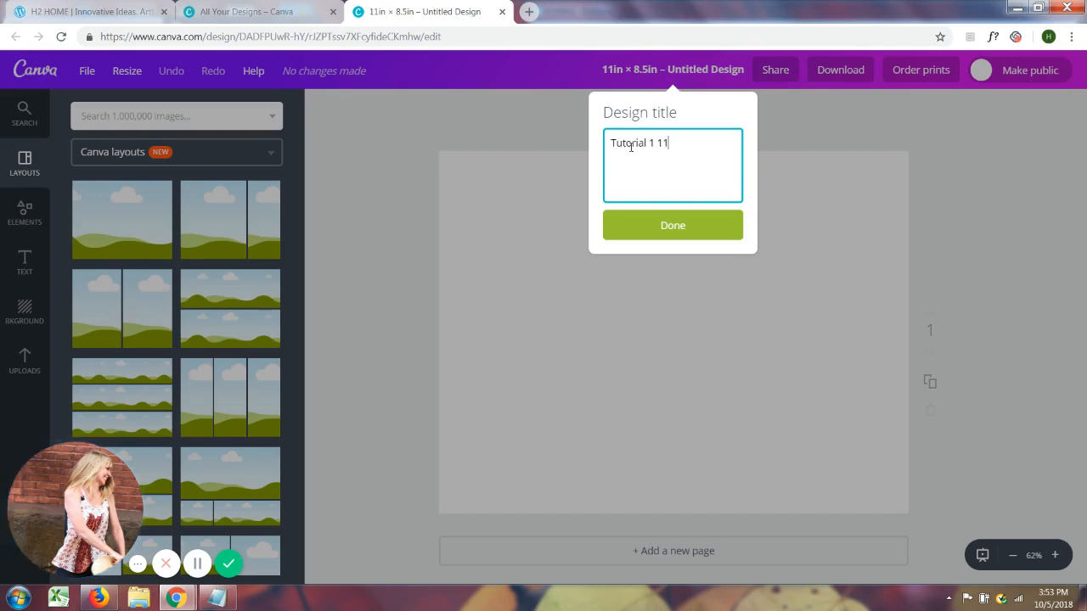
{"action": "key", "text": "BackSpace"}
{"action": "key", "text": "BackSpace"}
{"action": "key", "text": "BackSpace"}
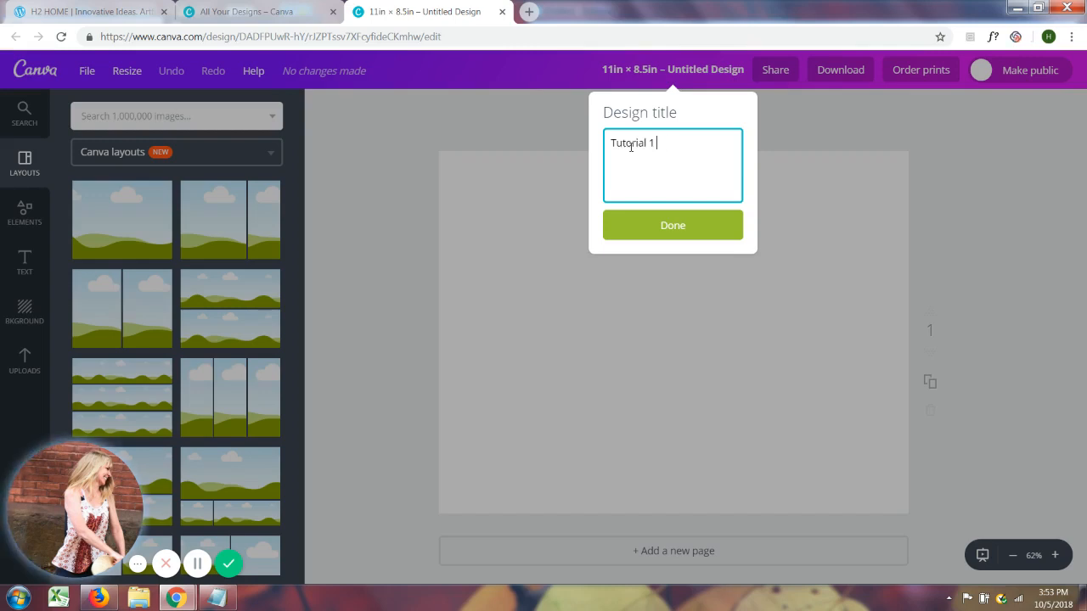
{"action": "type", "text": "11x"}
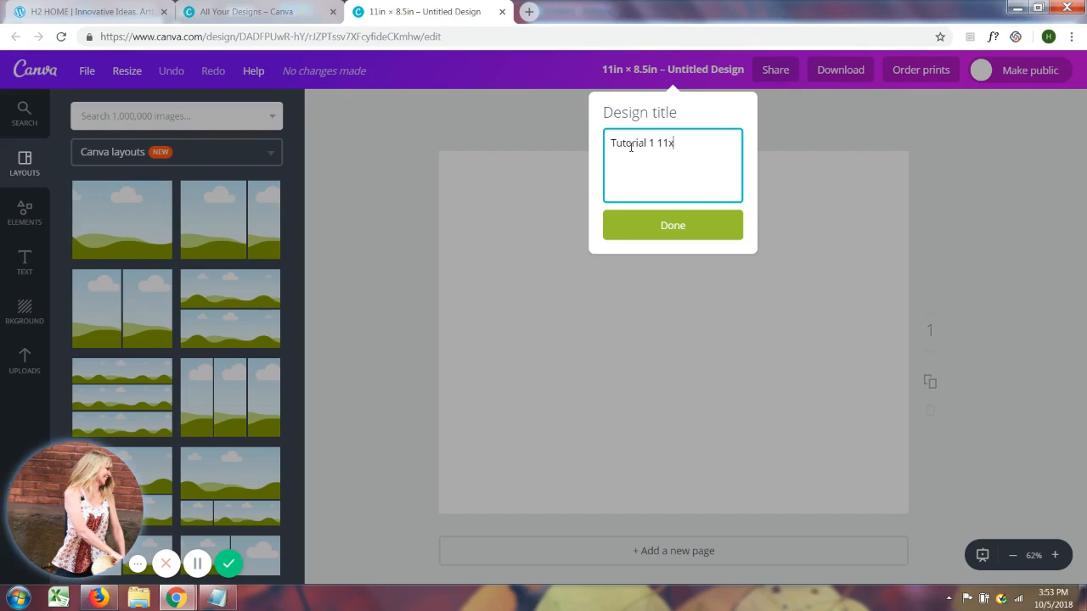
{"action": "type", "text": "8.5"}
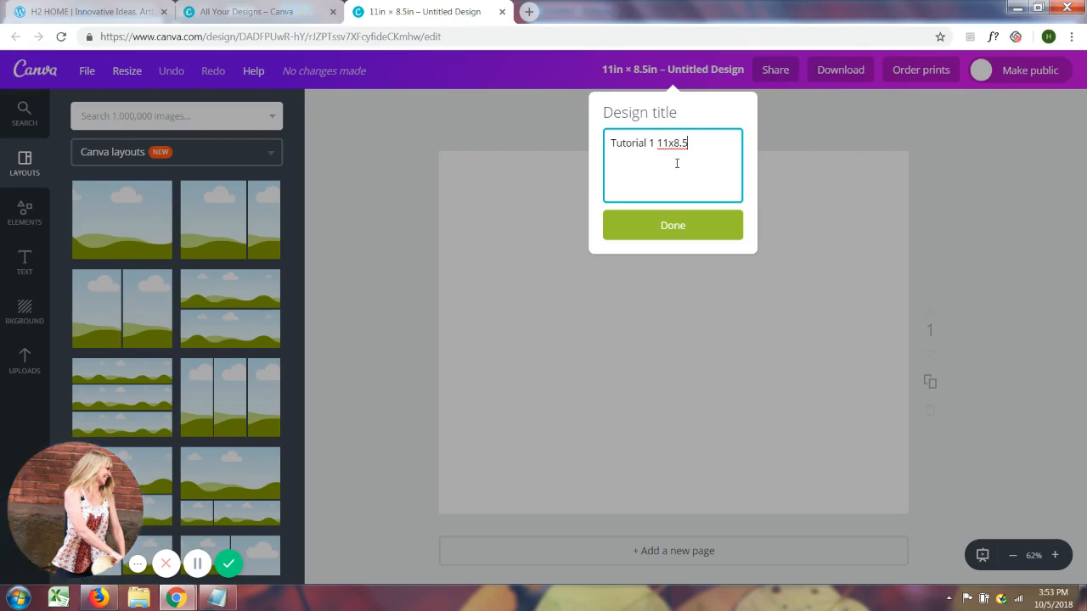
{"action": "left_click", "coordinate": [691, 227]}
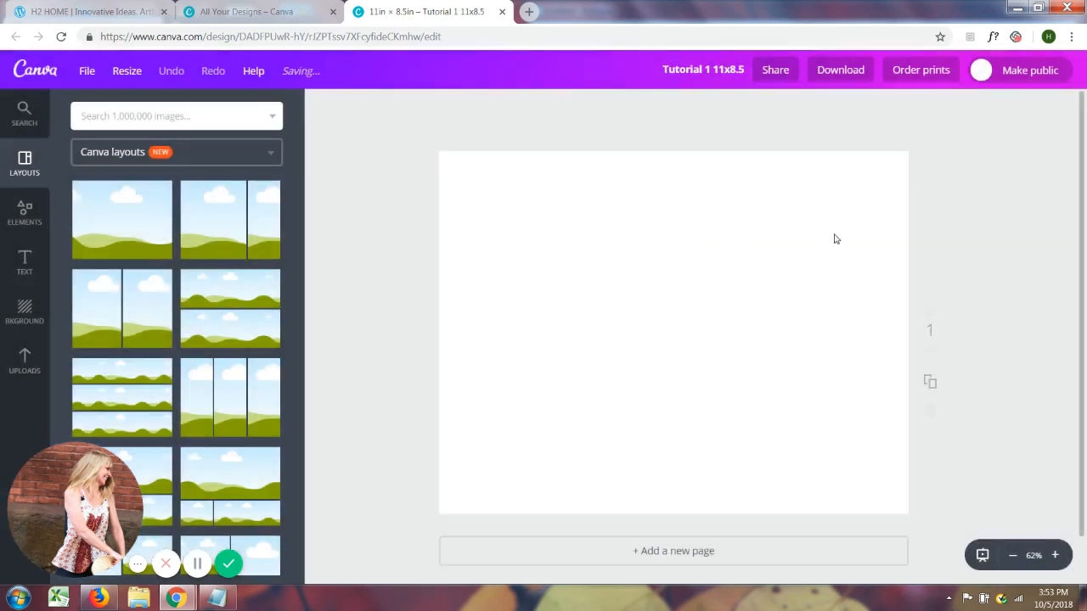
Add a heading to the blank page and set its font to Archivo Black
{"action": "left_click", "coordinate": [24, 265]}
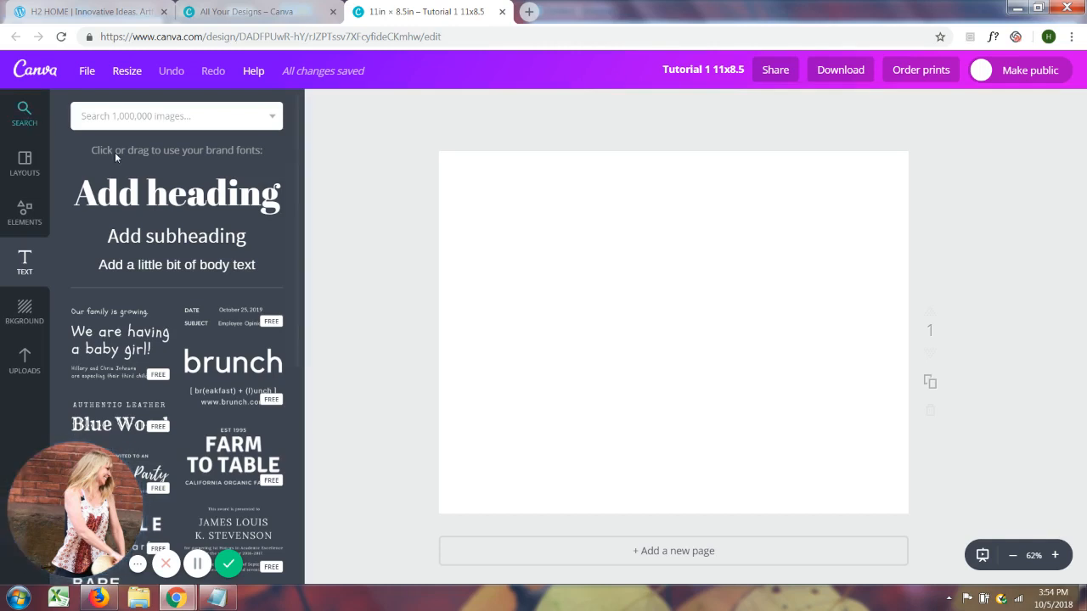
{"action": "left_click", "coordinate": [167, 202]}
{"action": "double_click", "coordinate": [703, 357]}
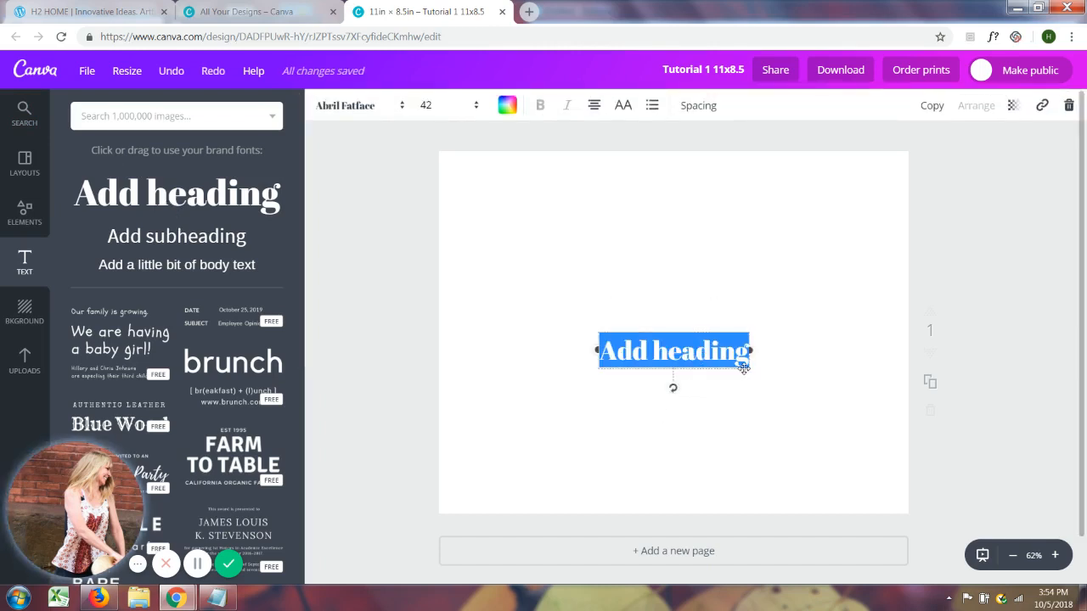
{"action": "left_click", "coordinate": [402, 107]}
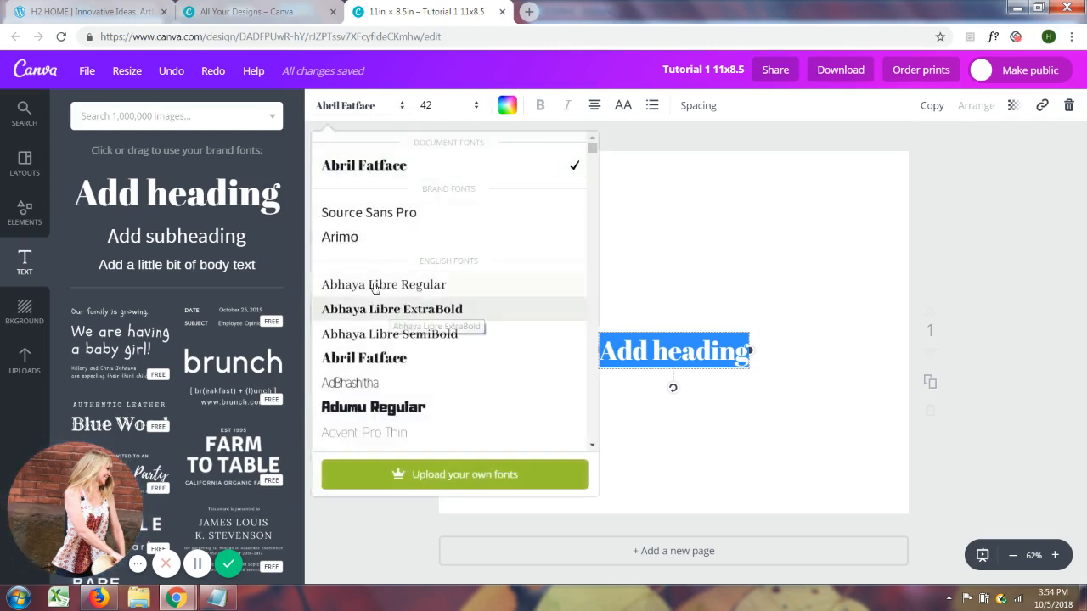
{"action": "scroll", "coordinate": [366, 316], "scroll_direction": "down", "scroll_amount": 3}
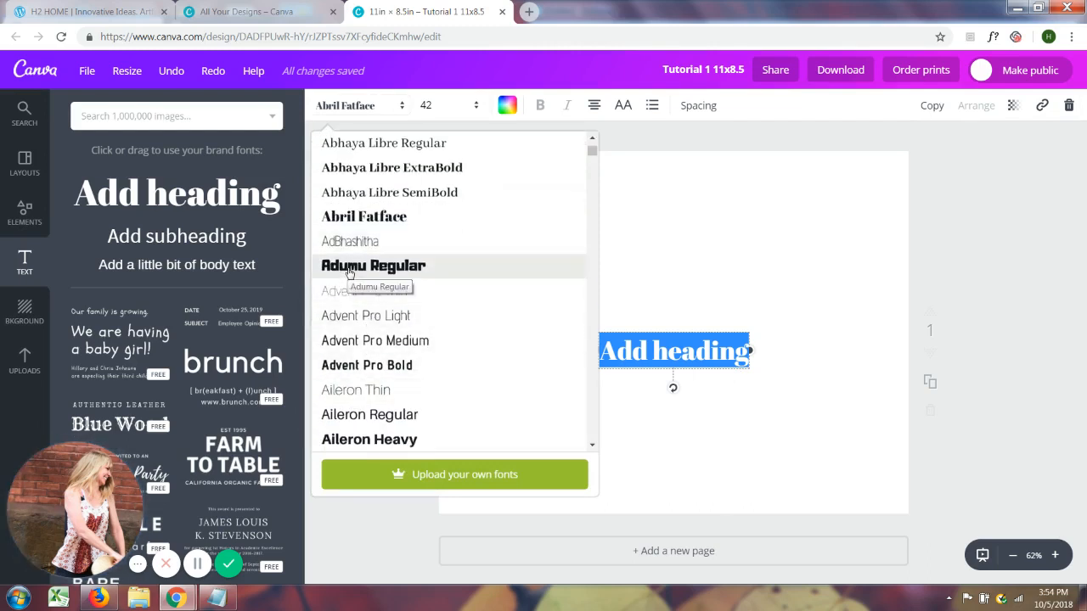
{"action": "scroll", "coordinate": [374, 379], "scroll_direction": "down", "scroll_amount": 5}
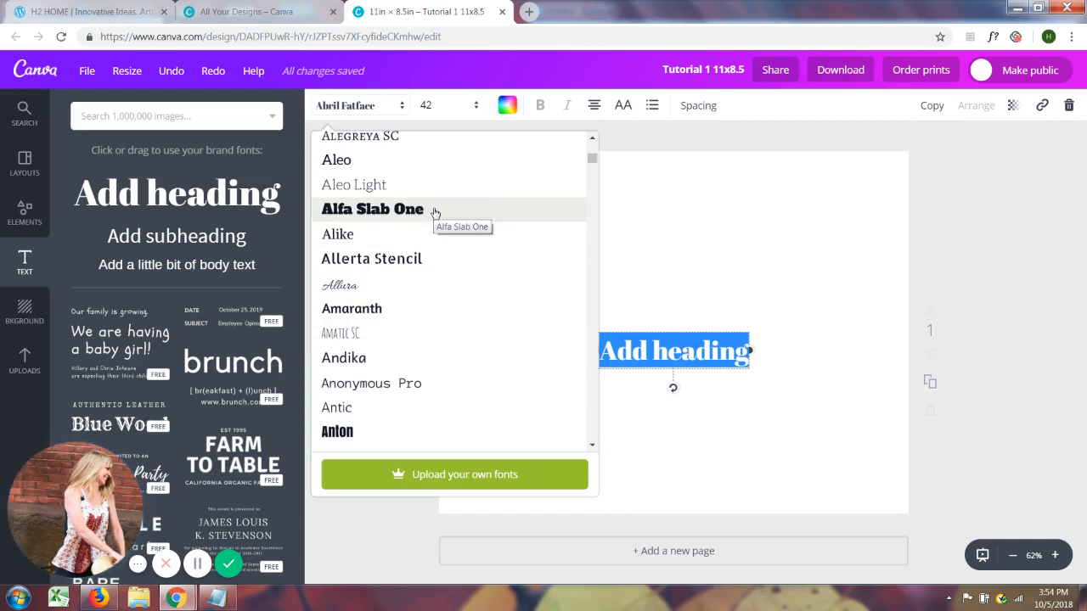
{"action": "scroll", "coordinate": [435, 221], "scroll_direction": "down", "scroll_amount": 1}
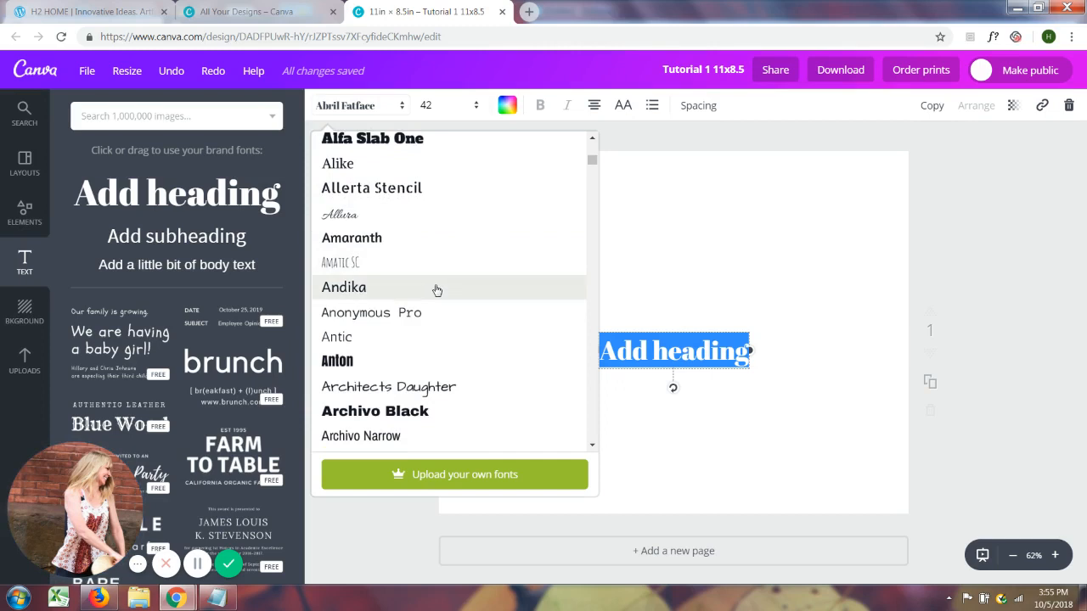
{"action": "scroll", "coordinate": [437, 290], "scroll_direction": "down", "scroll_amount": 1}
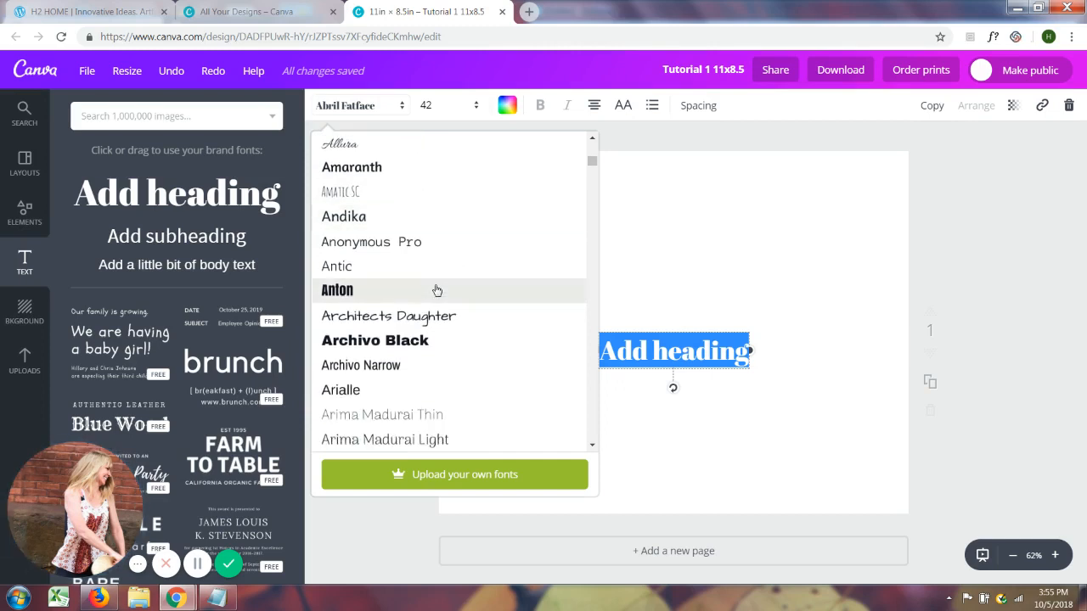
{"action": "scroll", "coordinate": [439, 298], "scroll_direction": "down", "scroll_amount": 1}
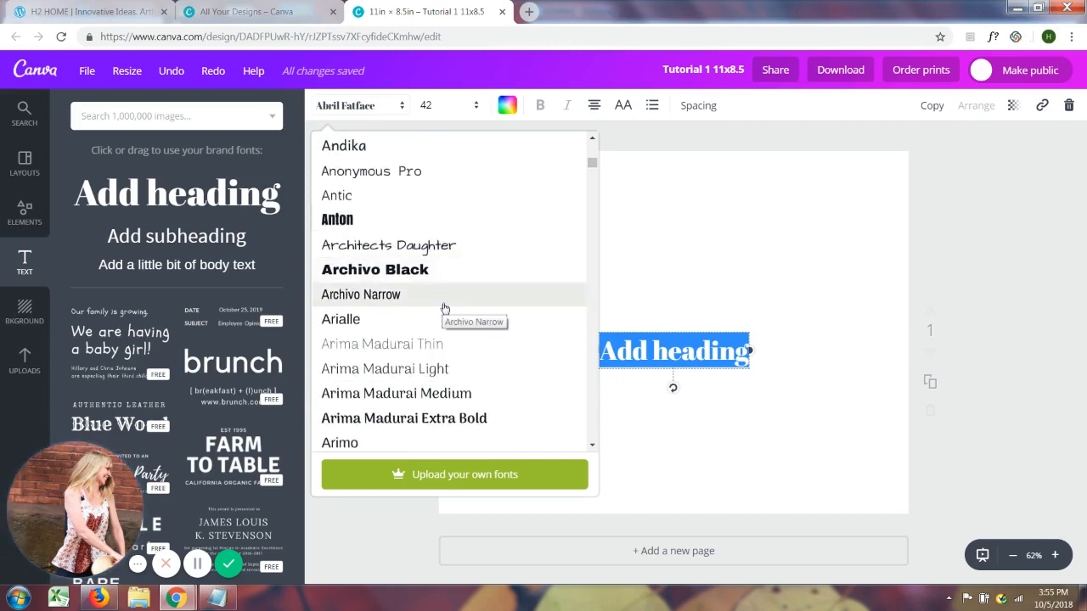
{"action": "scroll", "coordinate": [444, 308], "scroll_direction": "down", "scroll_amount": 1}
{"action": "scroll", "coordinate": [495, 329], "scroll_direction": "up", "scroll_amount": 1}
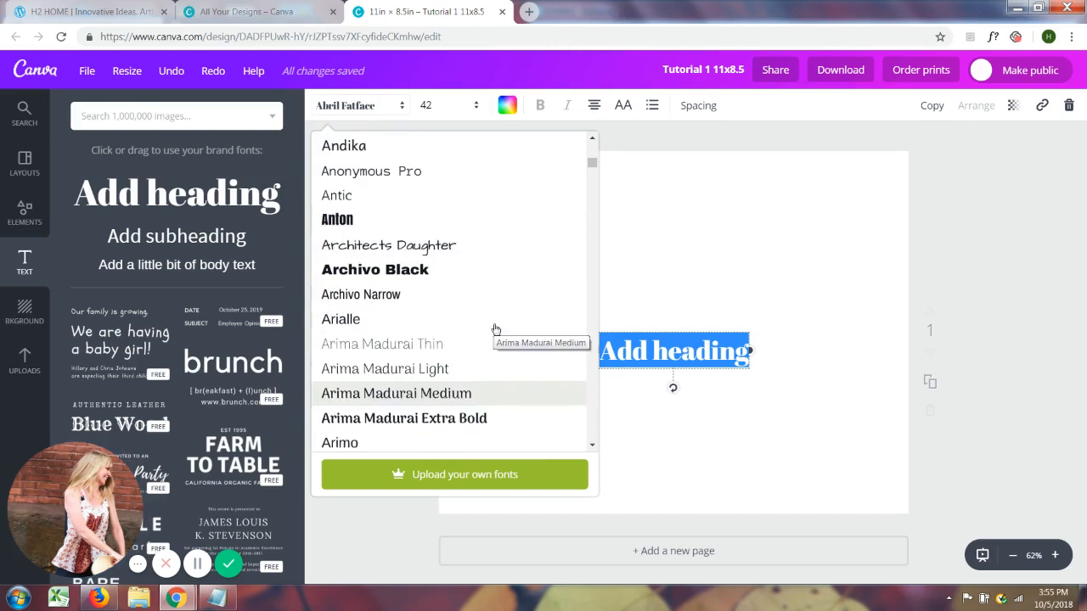
{"action": "left_click", "coordinate": [442, 274]}
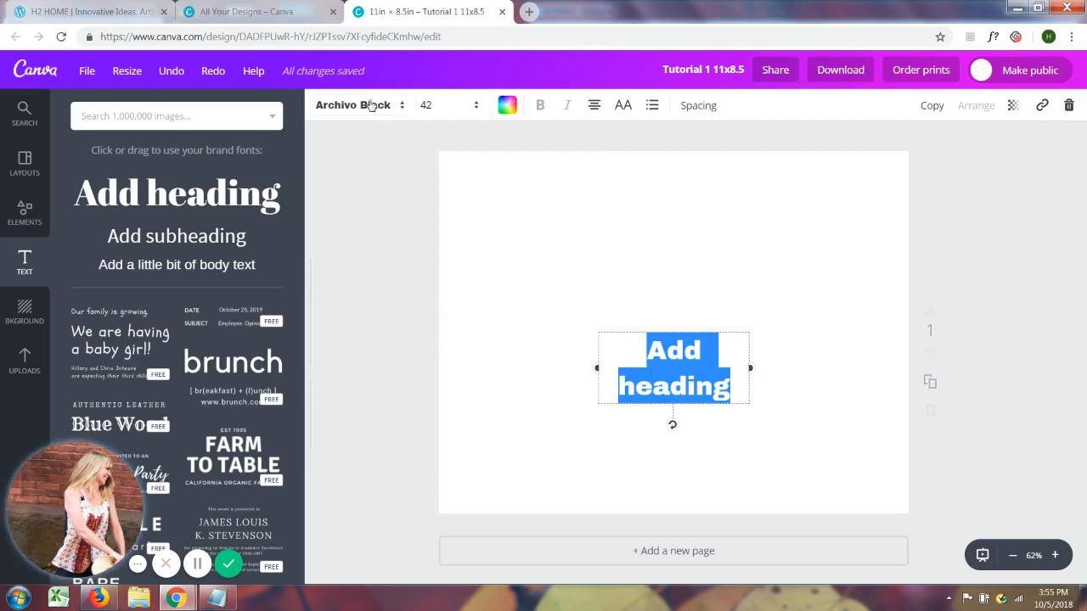
Set the heading's font size to 96 and move it up to the upper part of the page
{"action": "left_click", "coordinate": [478, 109]}
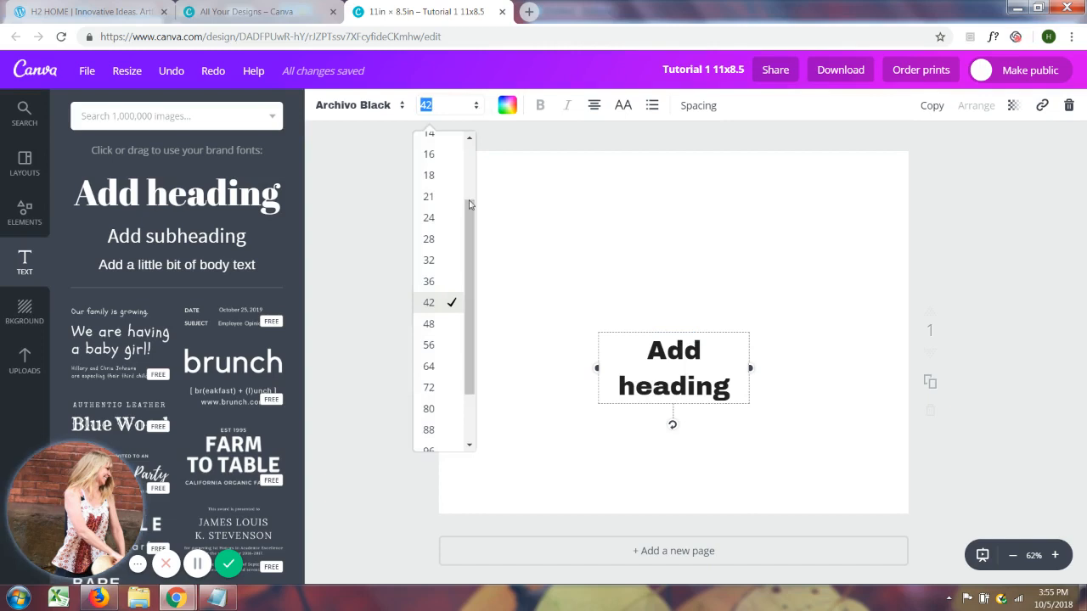
{"action": "scroll", "coordinate": [465, 260], "scroll_direction": "down", "scroll_amount": 2}
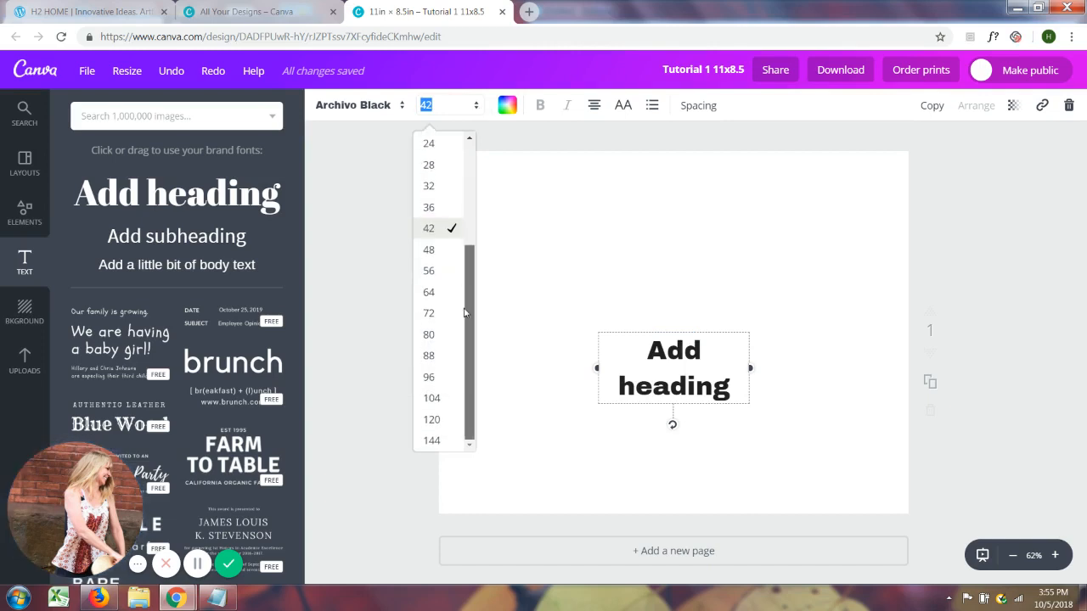
{"action": "left_click", "coordinate": [431, 377]}
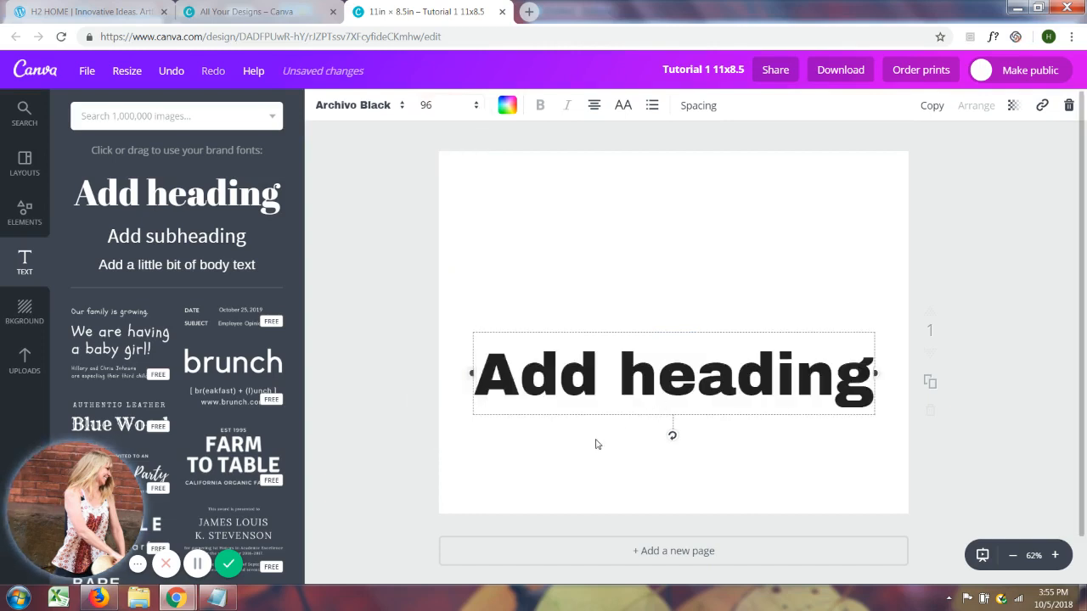
{"action": "left_click_drag", "start_coordinate": [620, 415], "coordinate": [631, 287]}
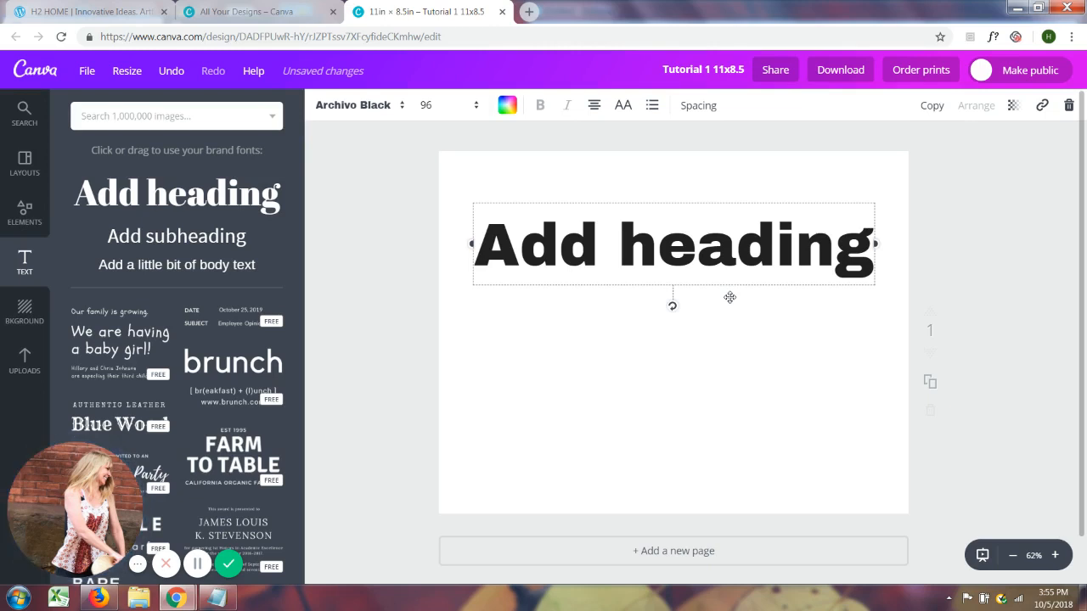
Make two copies of the "Add heading" text on the page
{"action": "left_click", "coordinate": [931, 106]}
{"action": "left_click", "coordinate": [931, 106]}
{"action": "left_click", "coordinate": [931, 106]}
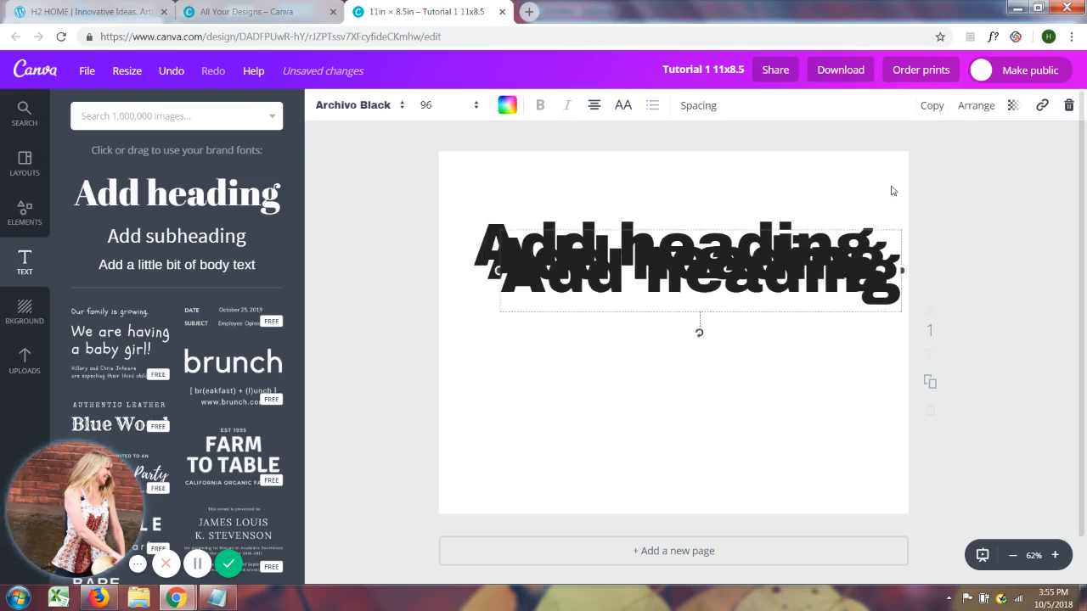
Separate the three overlapping "Add heading" texts and stack them vertically with even spacing on the page
{"action": "left_click_drag", "start_coordinate": [766, 313], "coordinate": [742, 504]}
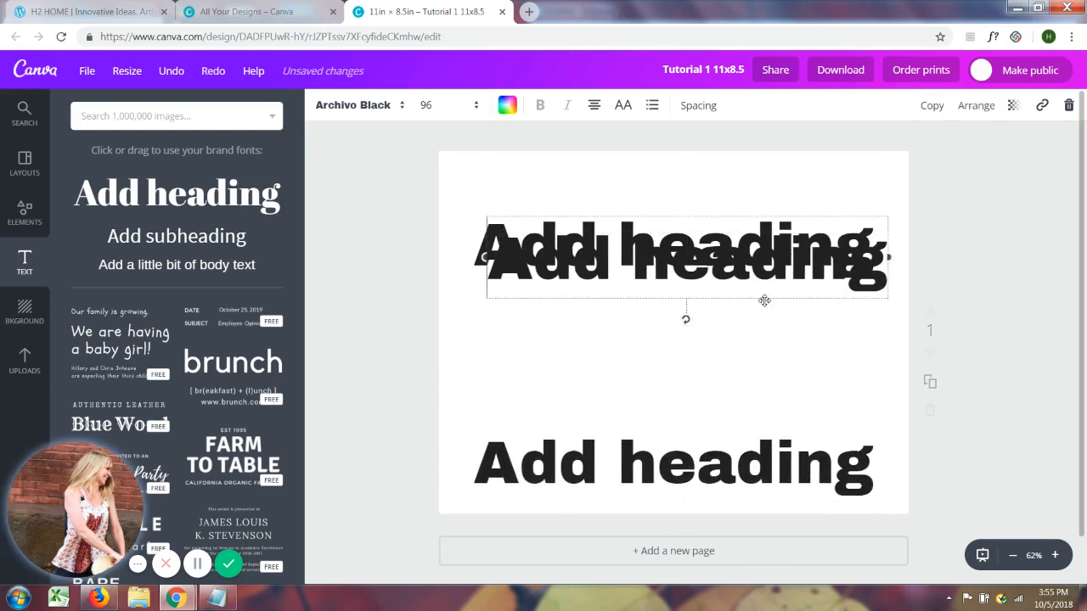
{"action": "left_click_drag", "start_coordinate": [764, 300], "coordinate": [747, 393]}
{"action": "left_click_drag", "start_coordinate": [732, 473], "coordinate": [734, 447]}
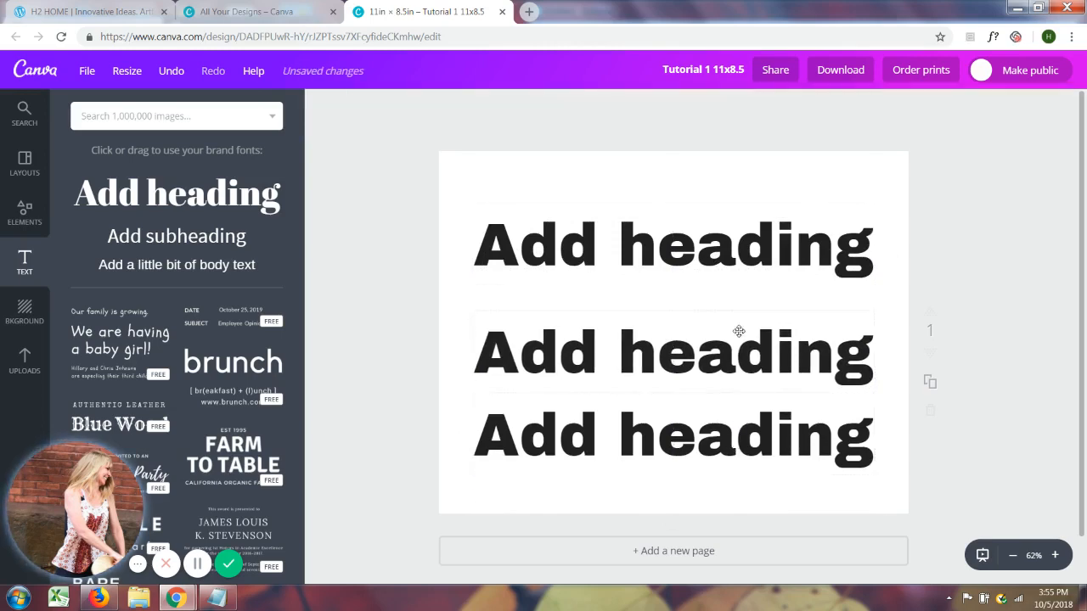
{"action": "left_click_drag", "start_coordinate": [732, 253], "coordinate": [733, 277]}
Replace the uppermost heading's text with "today is a"
{"action": "left_click", "coordinate": [801, 272]}
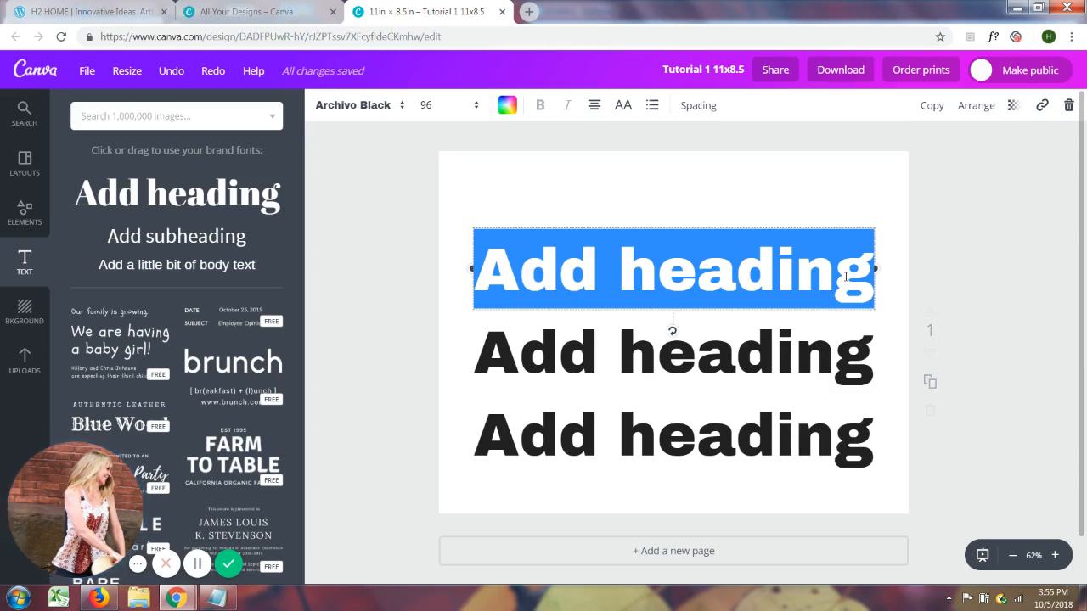
{"action": "type", "text": "to"}
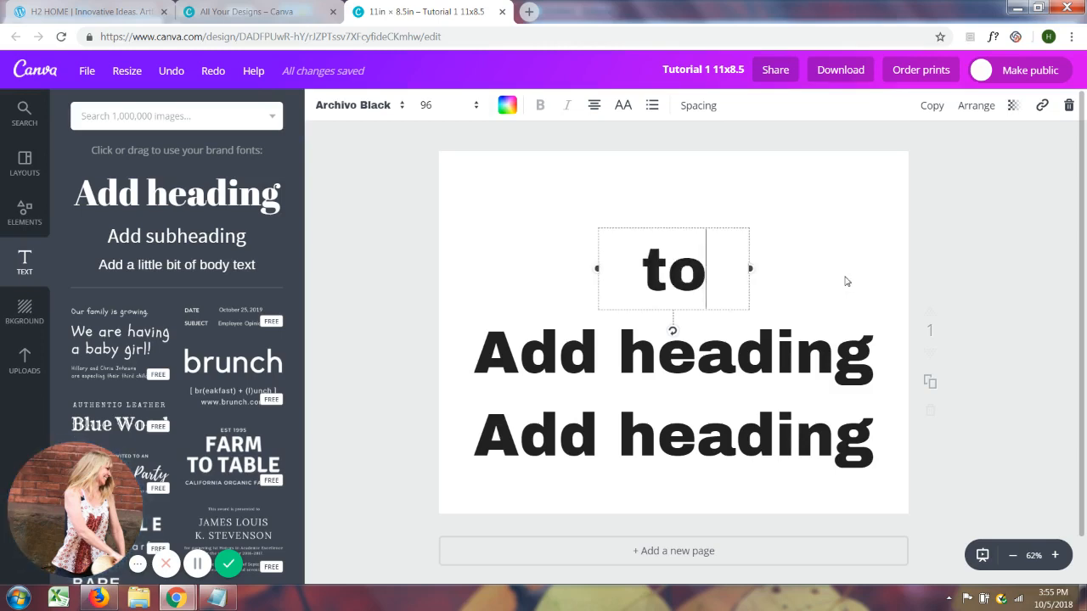
{"action": "type", "text": "day"}
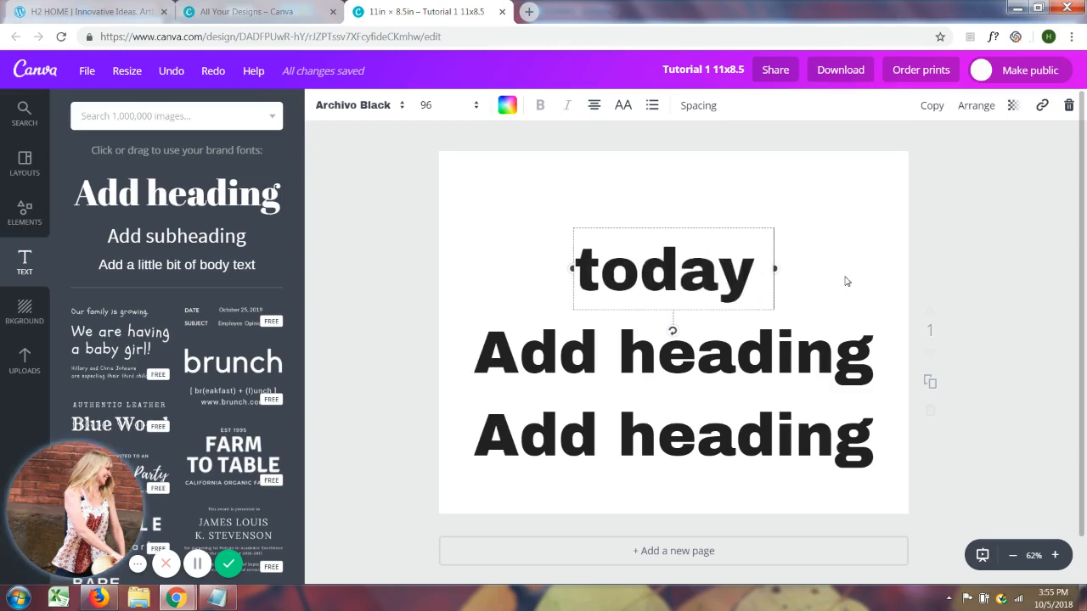
{"action": "type", "text": " is a"}
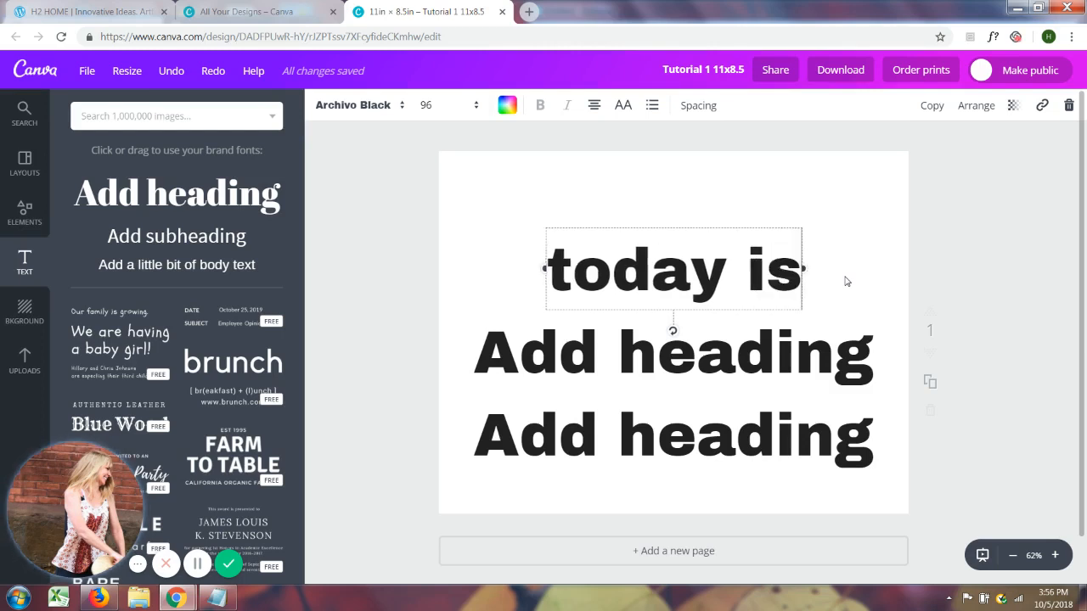
Replace the middle heading's text with "good day"
{"action": "left_click", "coordinate": [811, 355]}
{"action": "left_click_drag", "start_coordinate": [872, 351], "coordinate": [477, 386]}
{"action": "type", "text": "go"}
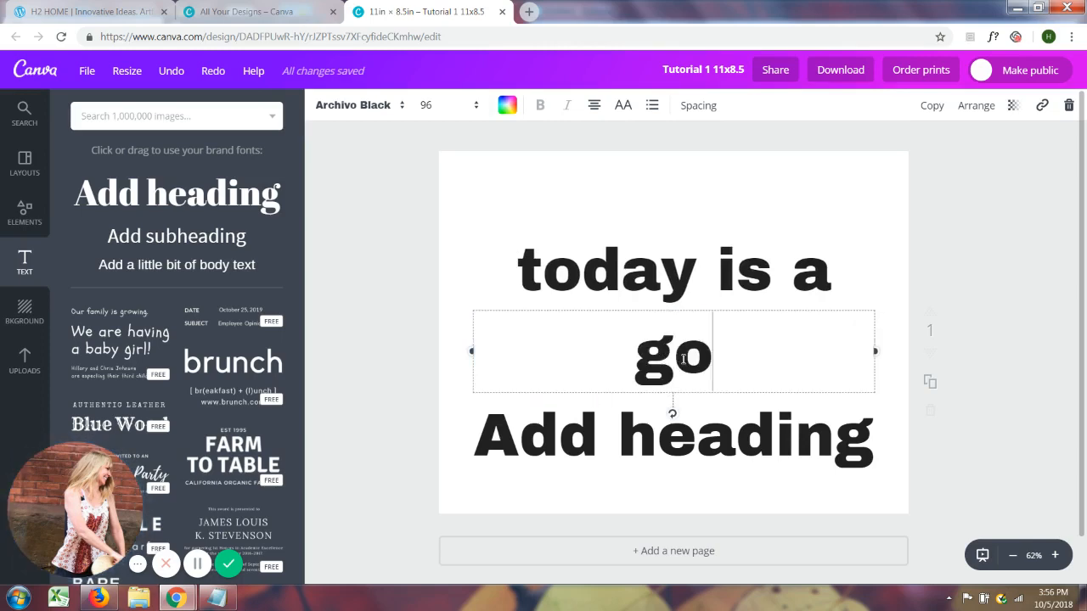
{"action": "type", "text": "od day"}
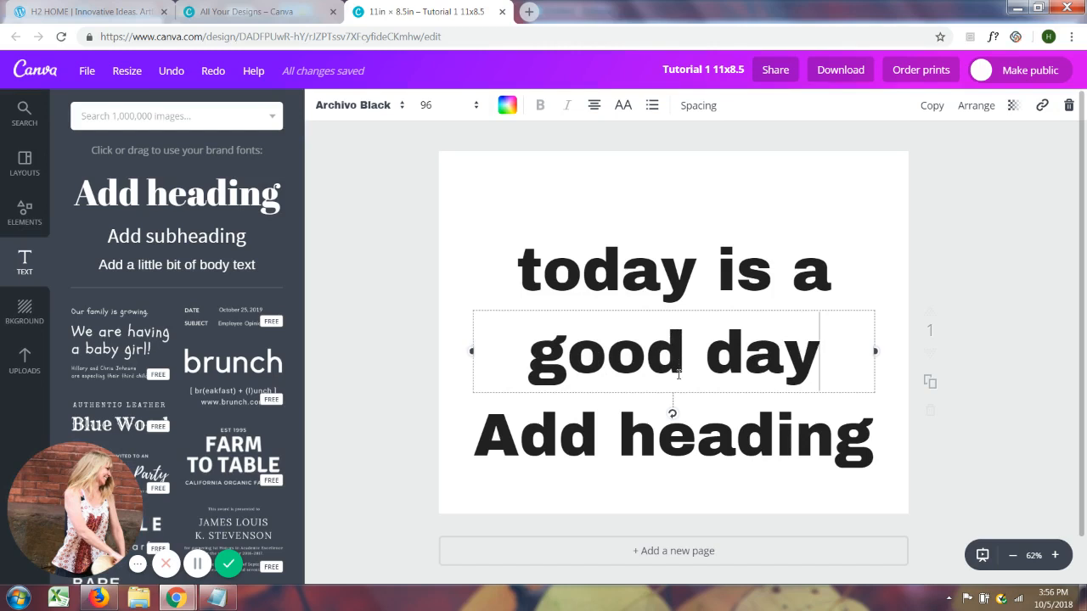
Replace the lowest heading's text with "for a good day"
{"action": "left_click", "coordinate": [866, 446]}
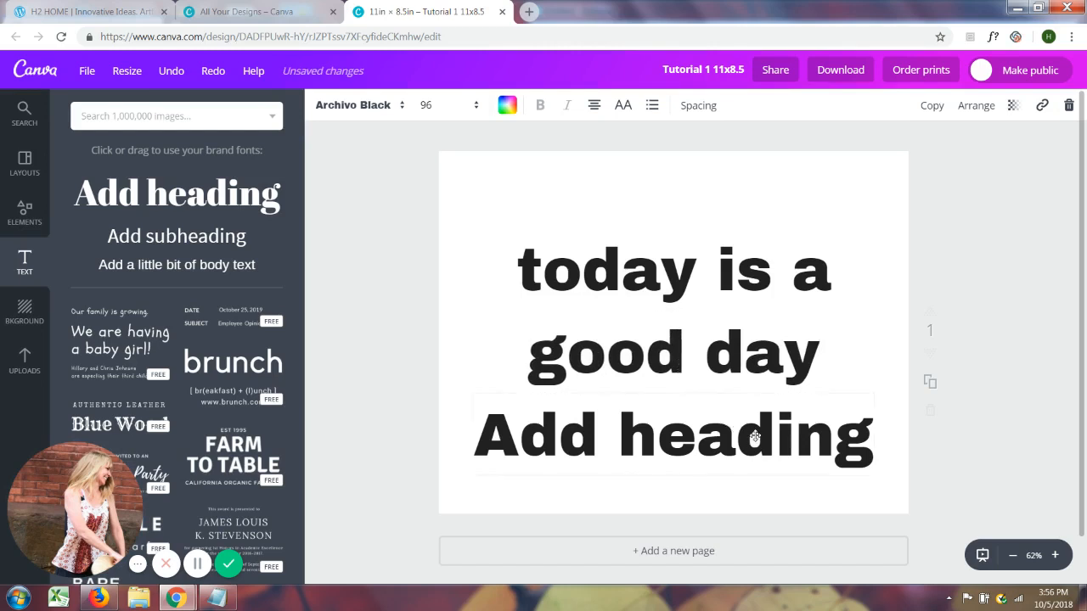
{"action": "left_click_drag", "start_coordinate": [871, 448], "coordinate": [463, 447]}
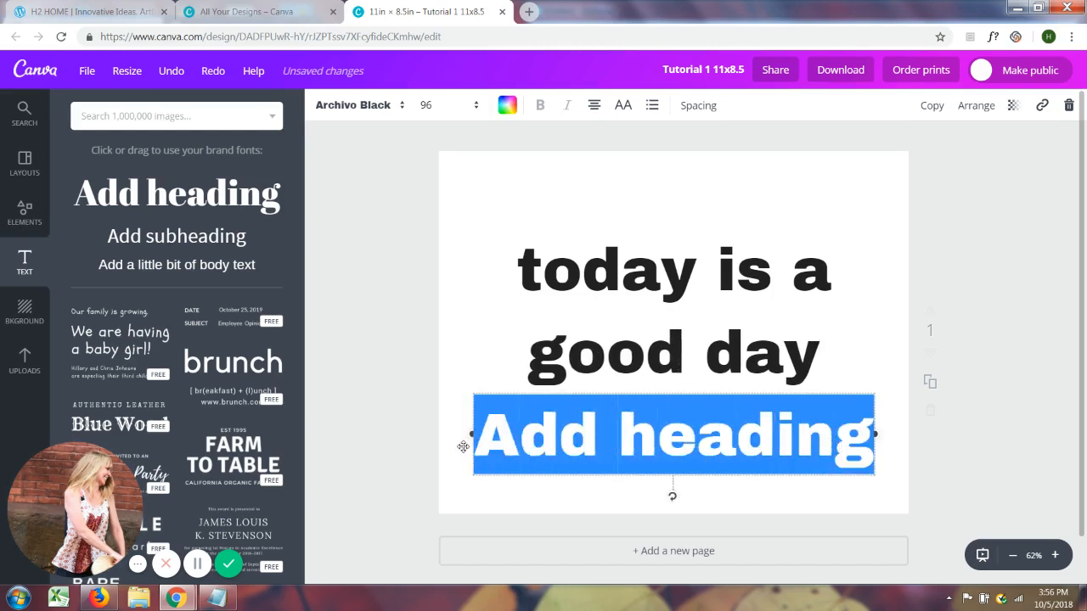
{"action": "type", "text": "for"}
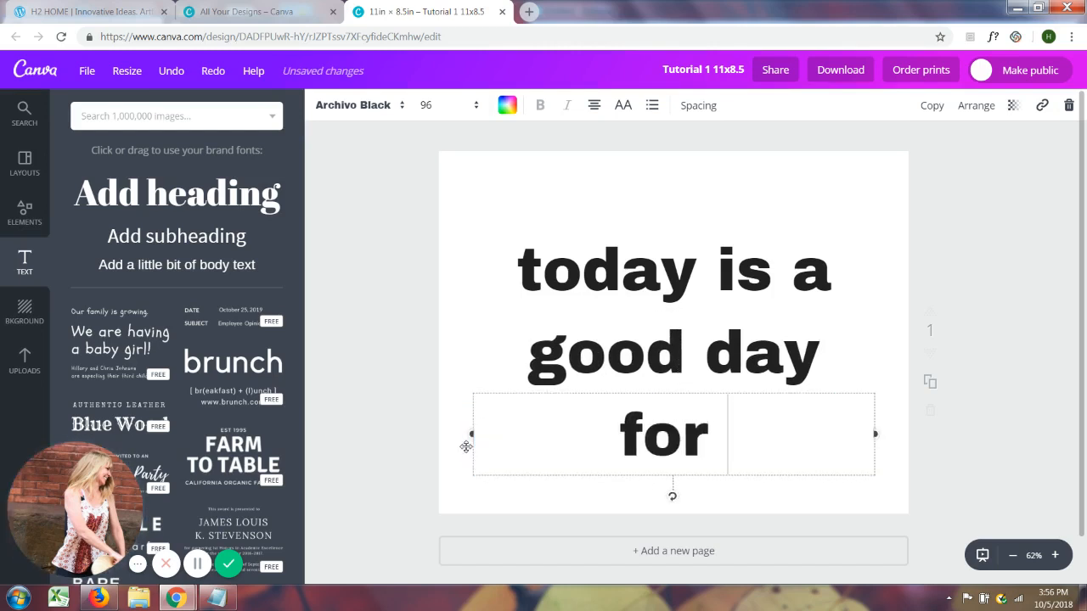
{"action": "type", "text": " a good day"}
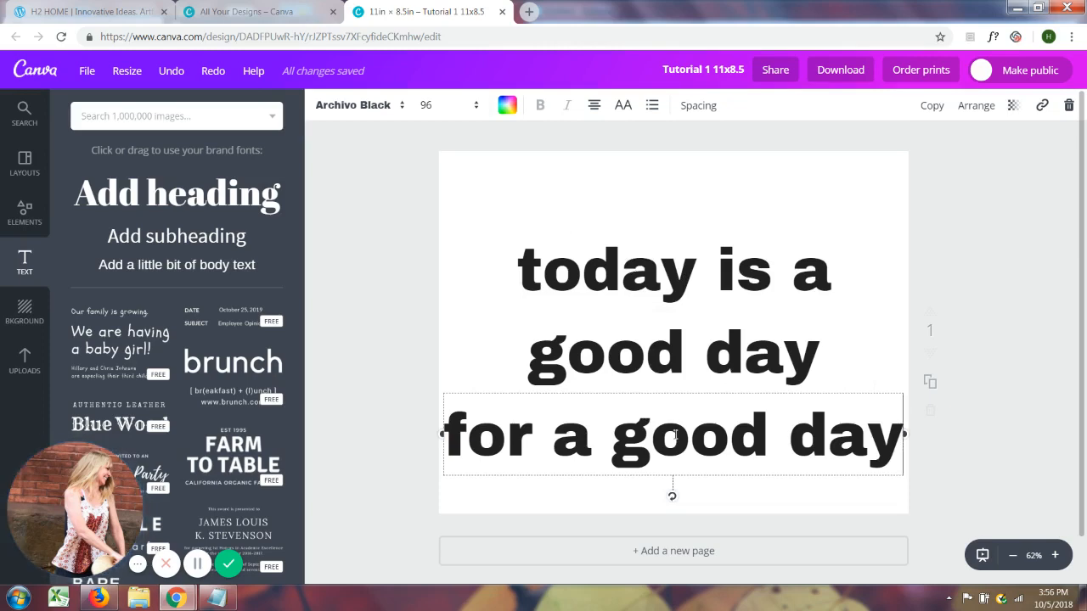
Move "today is a" and "good day" closer together and align their right ends
{"action": "left_click_drag", "start_coordinate": [692, 274], "coordinate": [742, 281]}
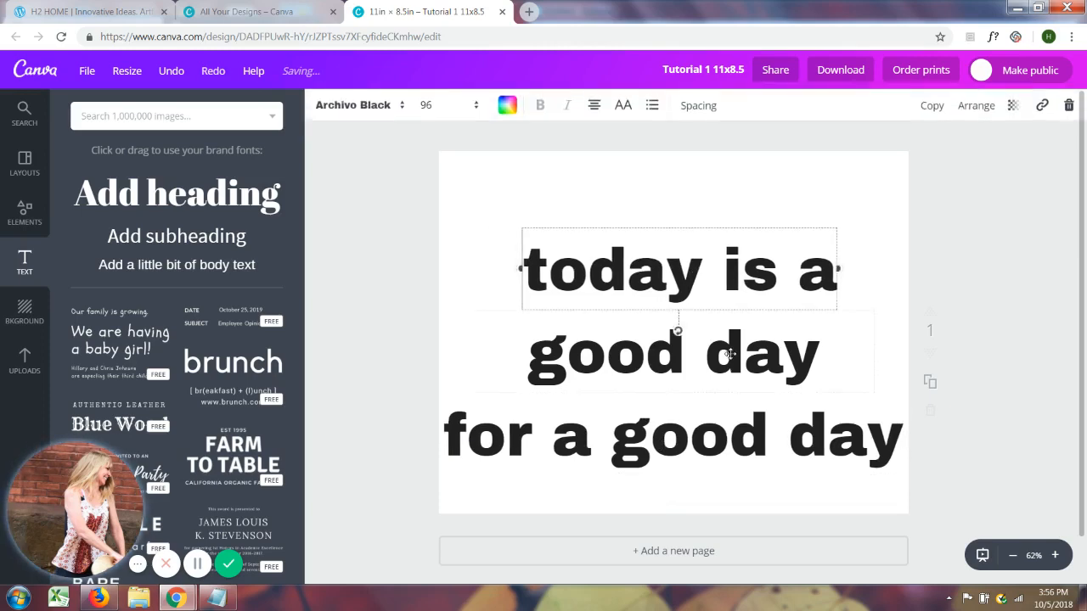
{"action": "left_click_drag", "start_coordinate": [728, 351], "coordinate": [756, 338]}
{"action": "left_click_drag", "start_coordinate": [752, 280], "coordinate": [767, 280]}
{"action": "left_click_drag", "start_coordinate": [824, 443], "coordinate": [820, 439]}
{"action": "left_click_drag", "start_coordinate": [687, 276], "coordinate": [688, 279]}
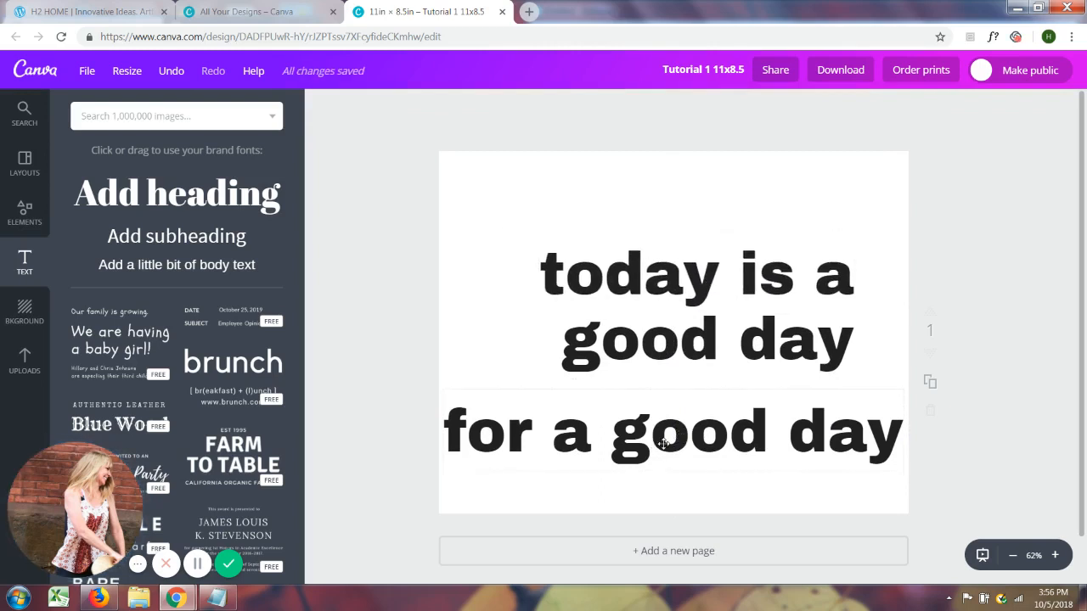
Set the font size of all three text lines to 88
{"action": "left_click", "coordinate": [664, 444]}
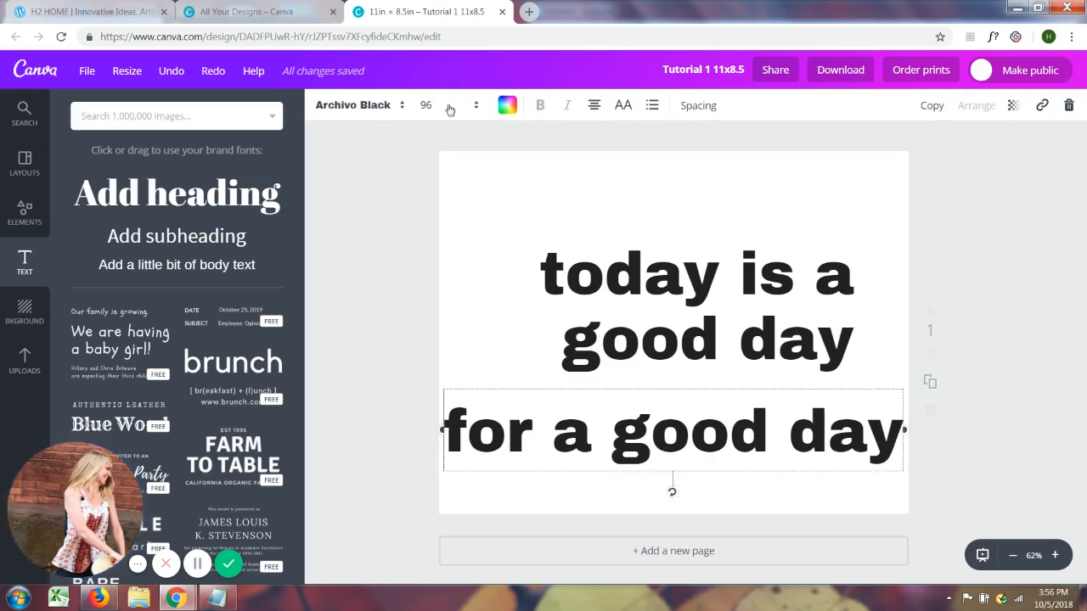
{"action": "left_click", "coordinate": [477, 106]}
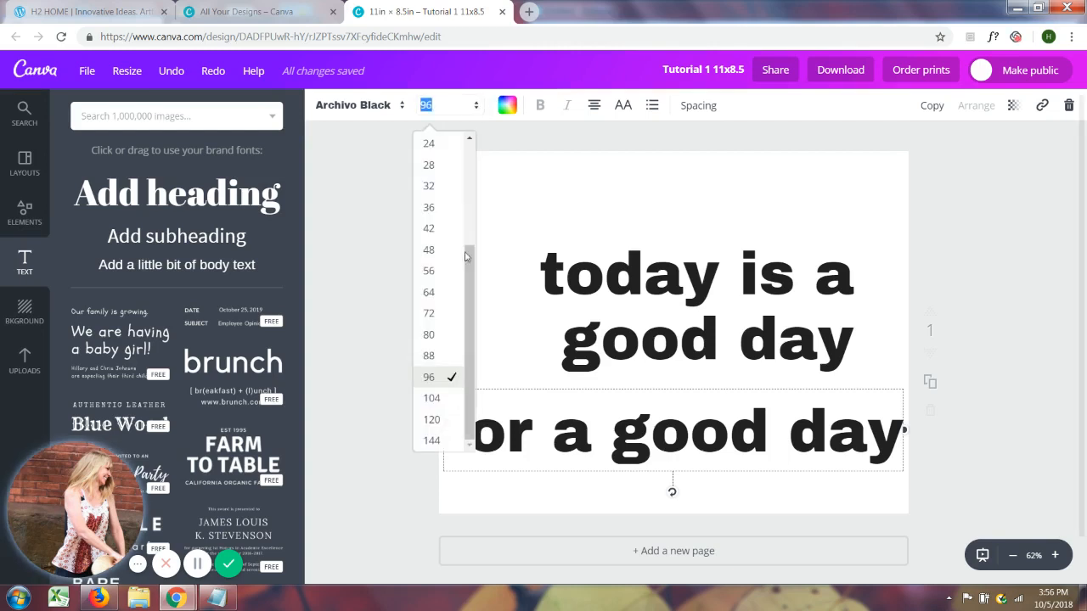
{"action": "left_click", "coordinate": [432, 356]}
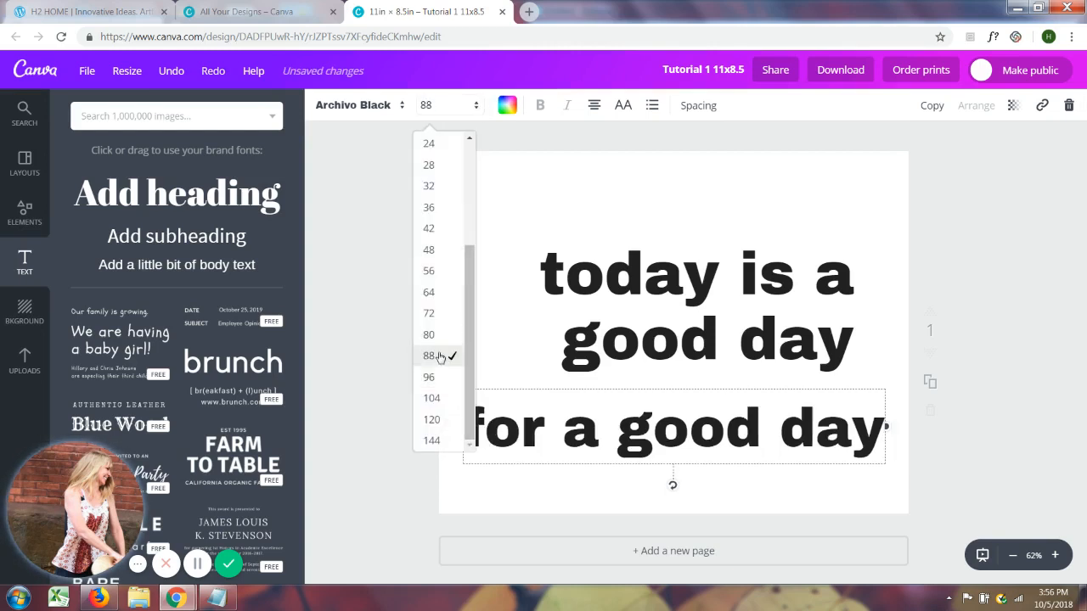
{"action": "left_click", "coordinate": [741, 348]}
{"action": "left_click", "coordinate": [476, 106]}
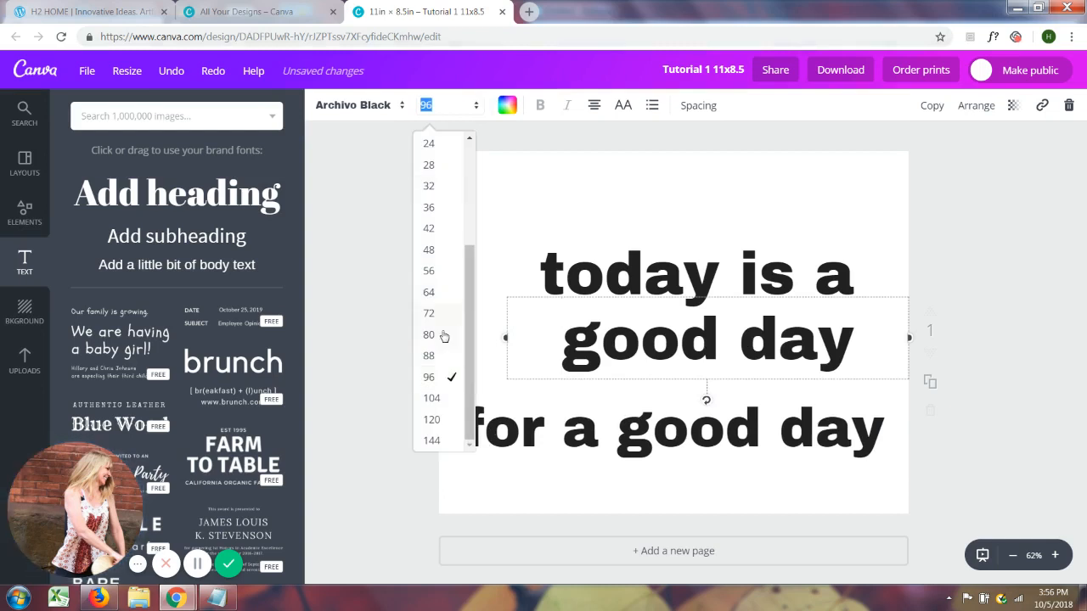
{"action": "left_click", "coordinate": [431, 356]}
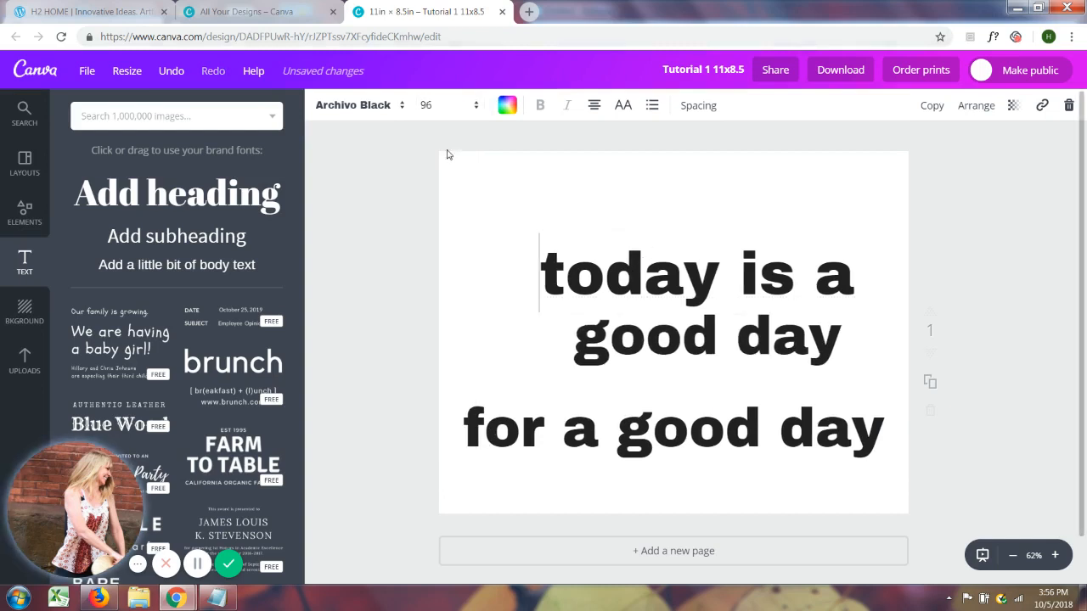
{"action": "left_click", "coordinate": [476, 105]}
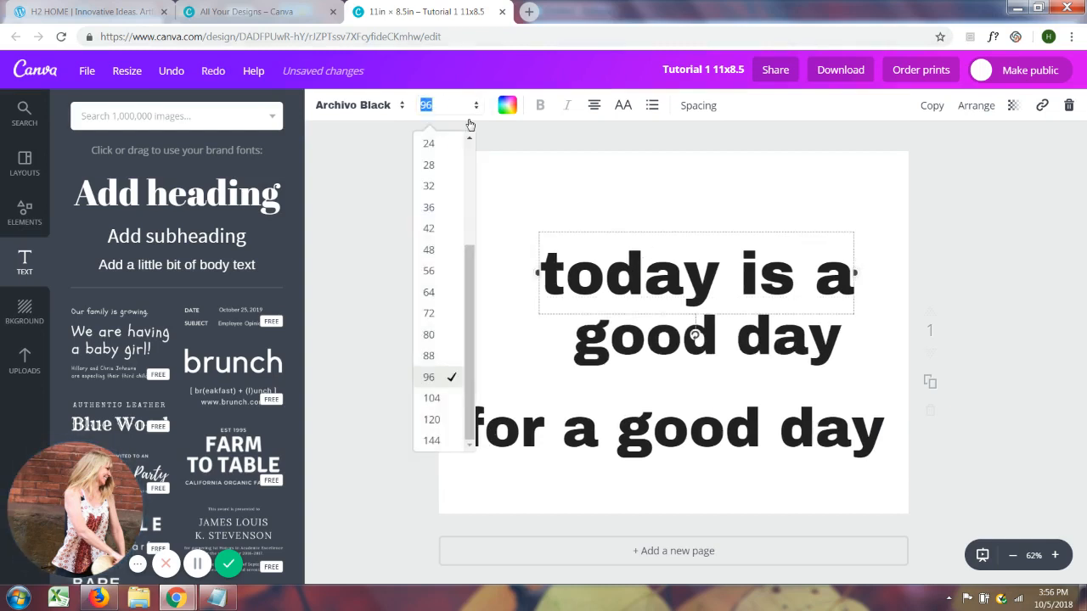
{"action": "left_click", "coordinate": [432, 356]}
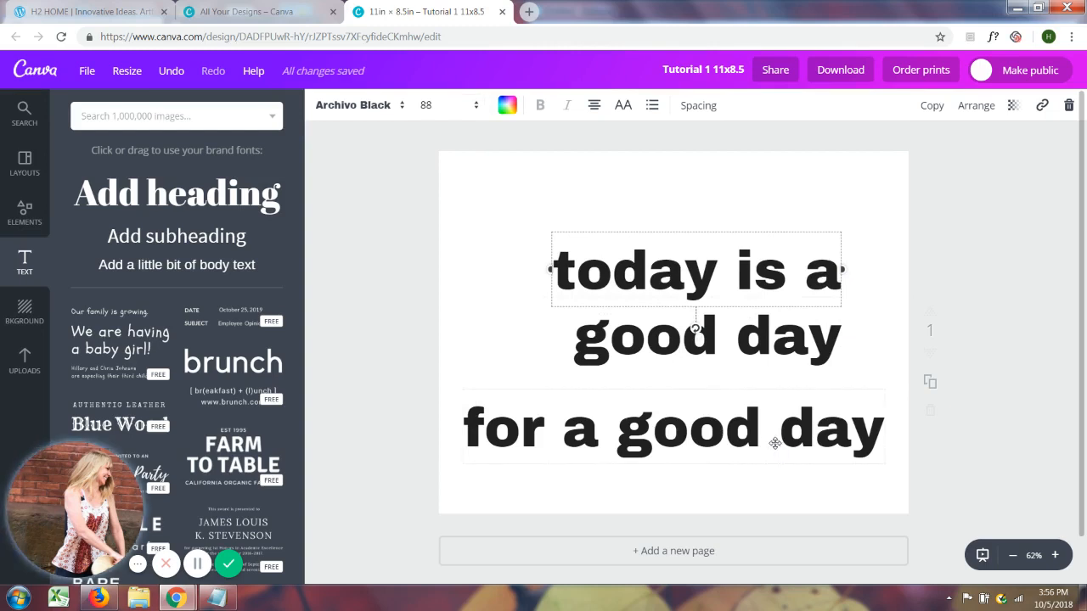
Arrange the three text lines as a tight stack with their right ends aligned near the page's right edge
{"action": "mouse_move", "coordinate": [775, 442]}
{"action": "left_mouse_down"}
{"action": "mouse_move", "coordinate": [772, 431]}
{"action": "mouse_move", "coordinate": [767, 439]}
{"action": "left_mouse_up"}
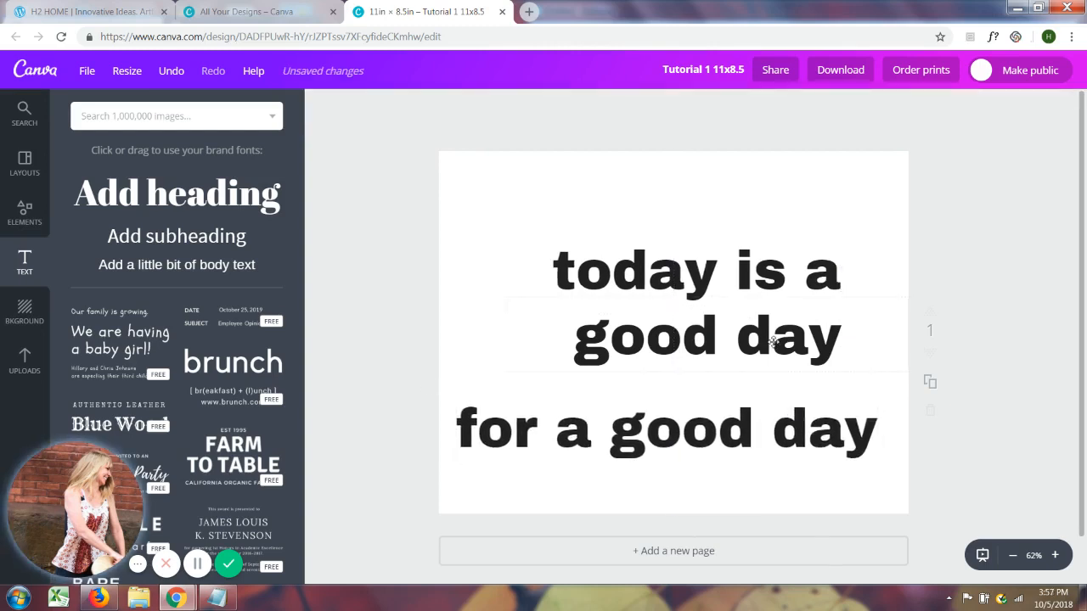
{"action": "left_click_drag", "start_coordinate": [769, 340], "coordinate": [807, 359]}
{"action": "left_click_drag", "start_coordinate": [777, 276], "coordinate": [814, 273]}
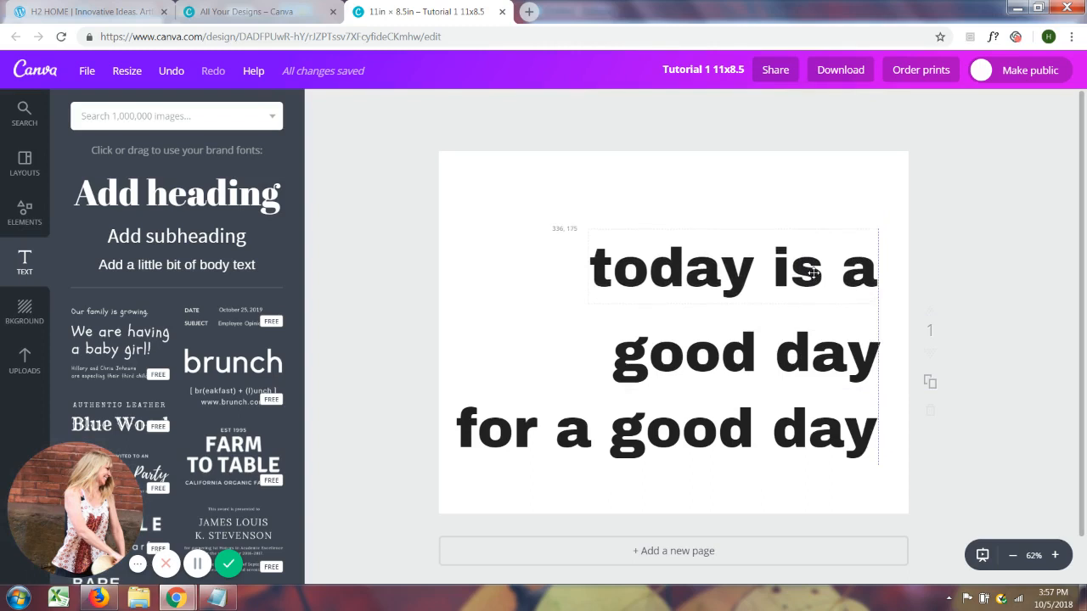
{"action": "left_click_drag", "start_coordinate": [791, 359], "coordinate": [790, 331]}
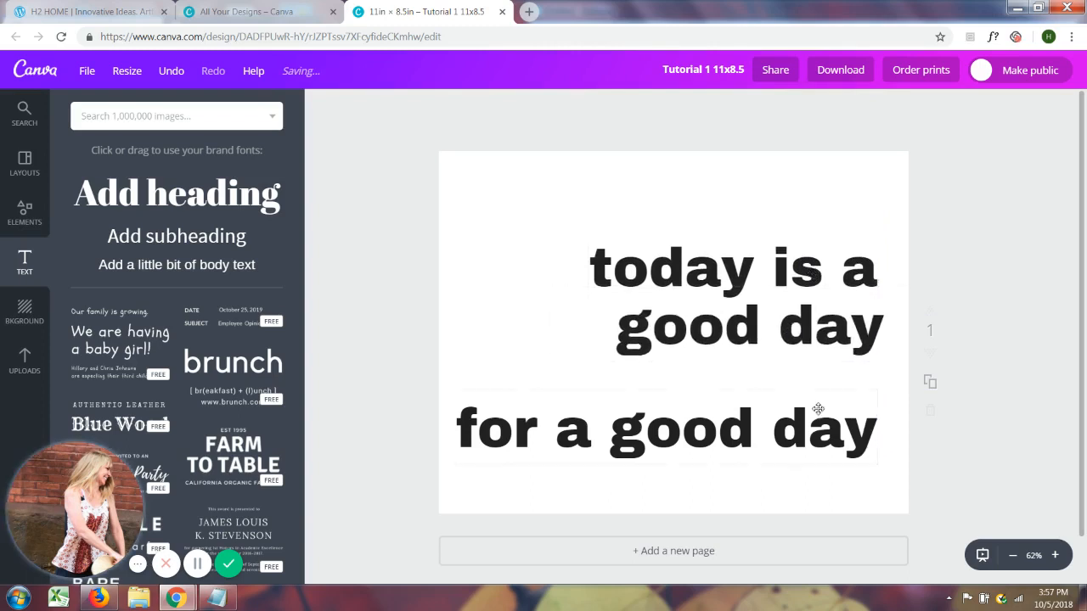
{"action": "left_click_drag", "start_coordinate": [814, 435], "coordinate": [813, 395]}
{"action": "mouse_move", "coordinate": [804, 330]}
{"action": "left_mouse_down"}
{"action": "mouse_move", "coordinate": [788, 331]}
{"action": "mouse_move", "coordinate": [800, 332]}
{"action": "left_mouse_up"}
{"action": "left_click_drag", "start_coordinate": [807, 396], "coordinate": [820, 399]}
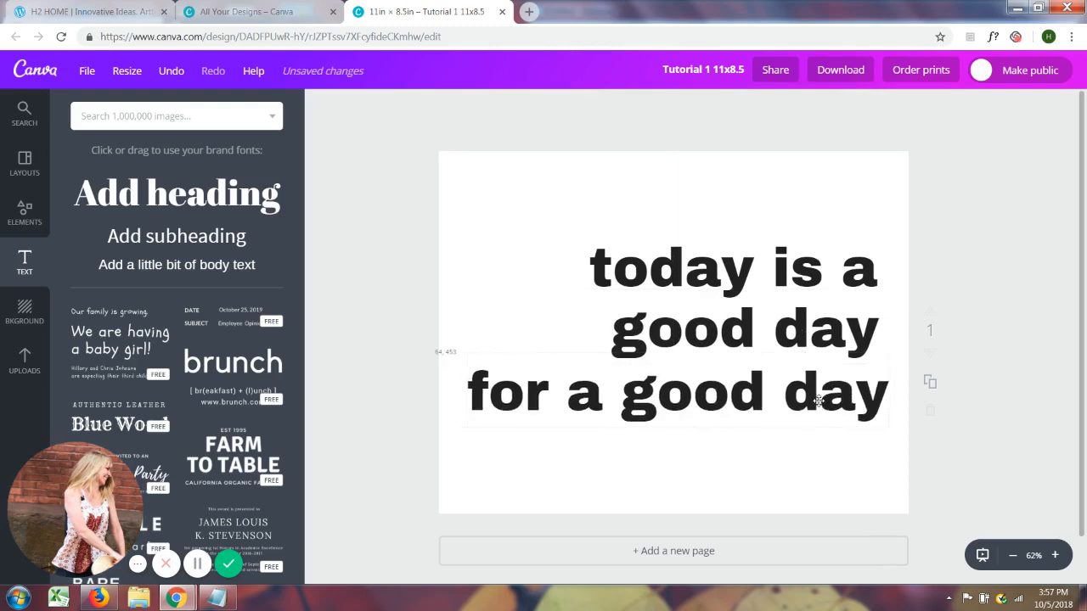
{"action": "left_click_drag", "start_coordinate": [800, 340], "coordinate": [806, 341]}
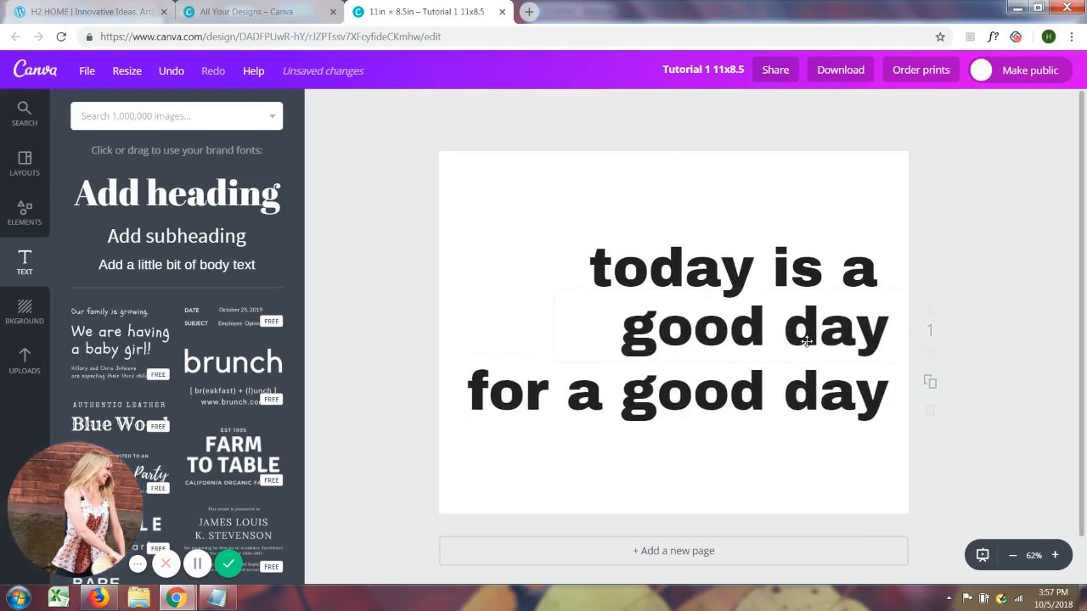
{"action": "left_click_drag", "start_coordinate": [809, 273], "coordinate": [821, 273]}
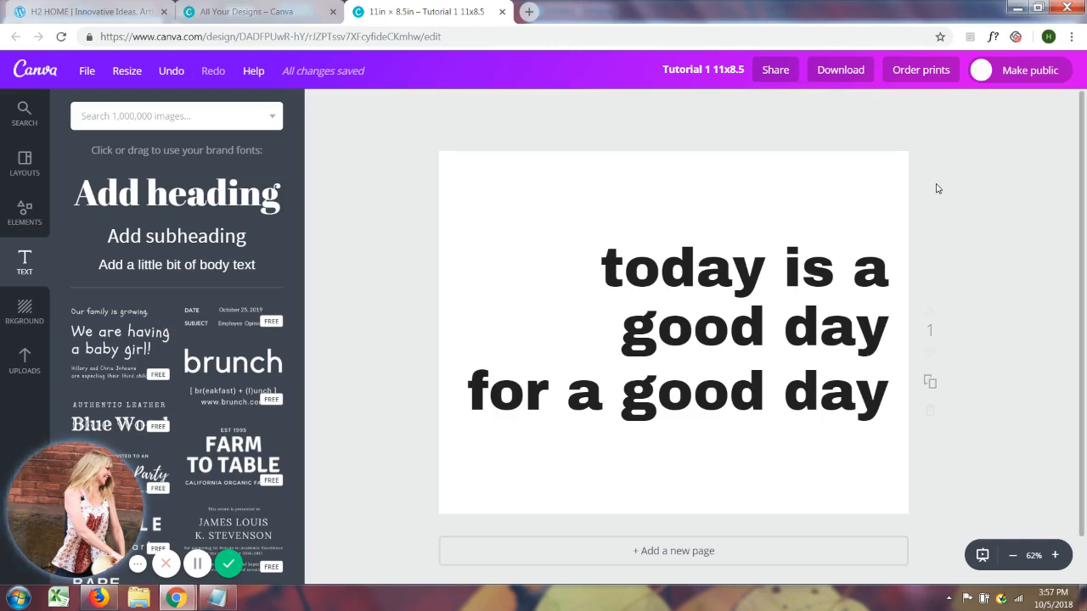
Download the design as a PNG with a transparent background and dismiss the download message
{"action": "left_click", "coordinate": [846, 72]}
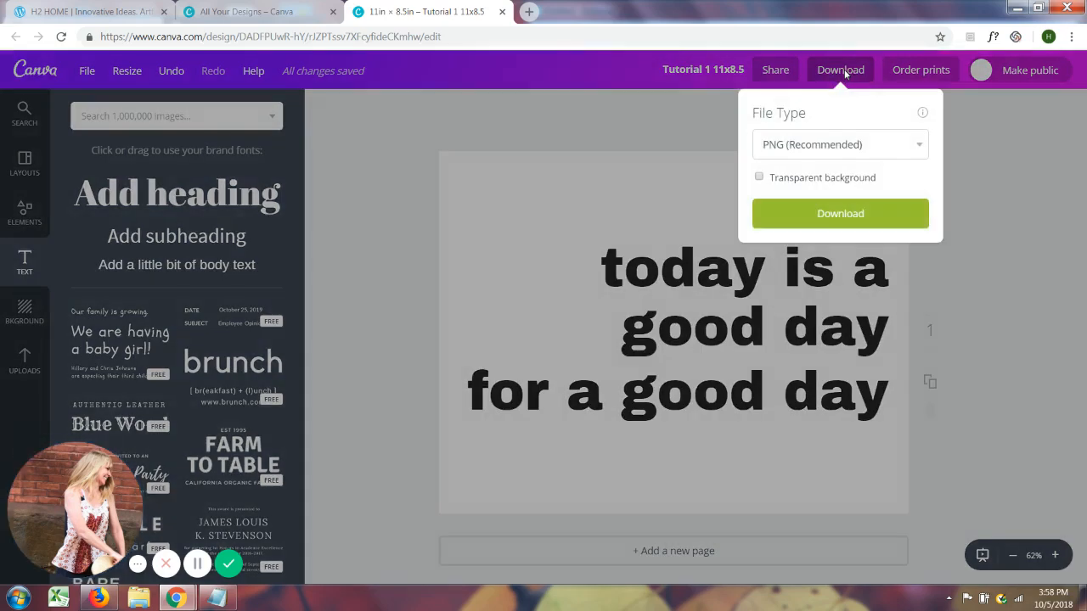
{"action": "left_click", "coordinate": [759, 177]}
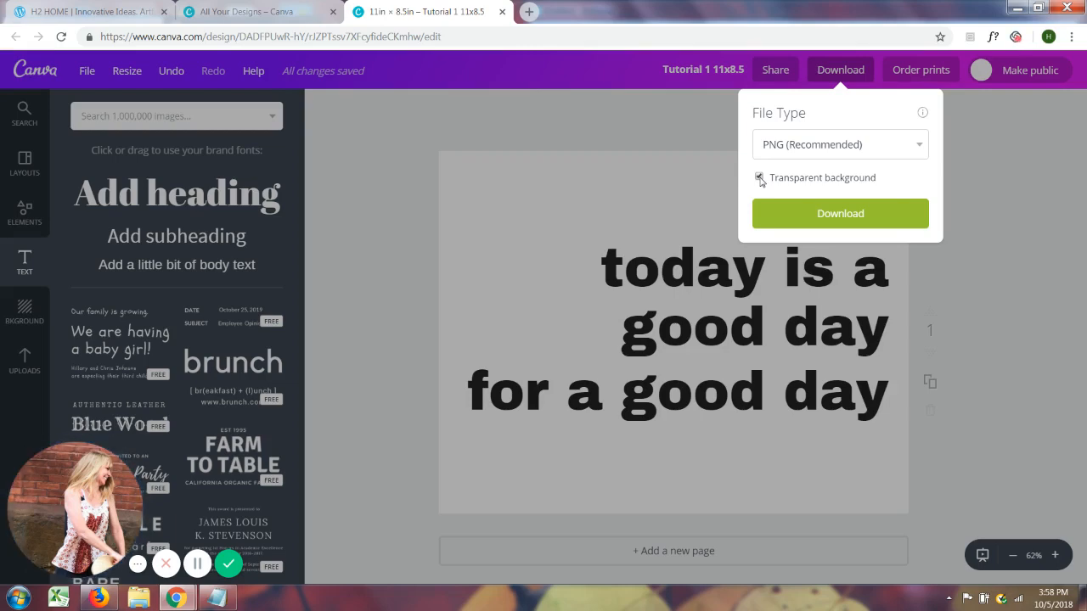
{"action": "left_click", "coordinate": [828, 218]}
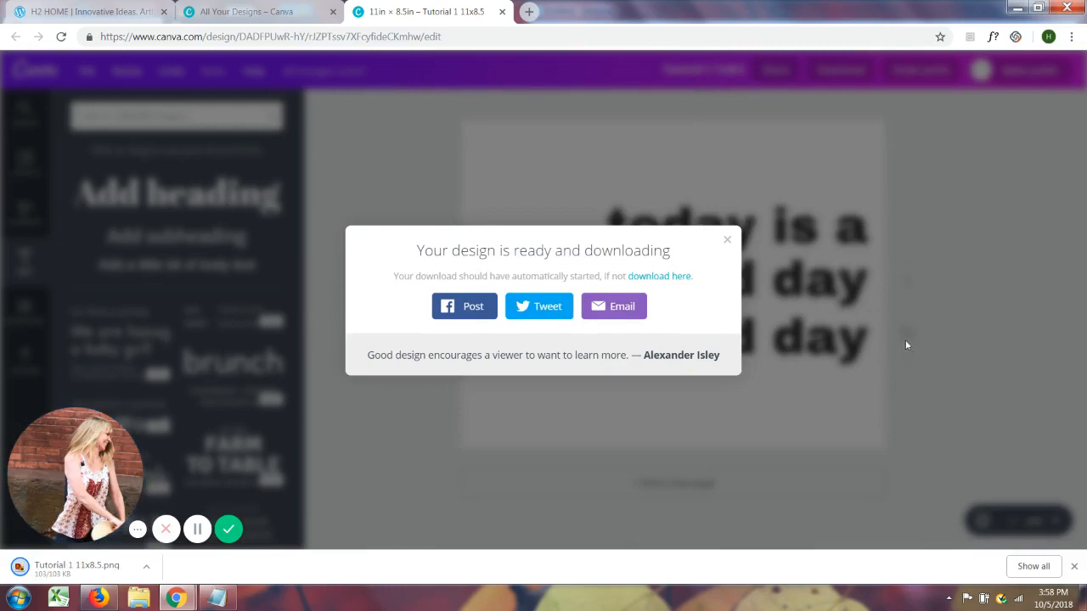
{"action": "left_click", "coordinate": [727, 243]}
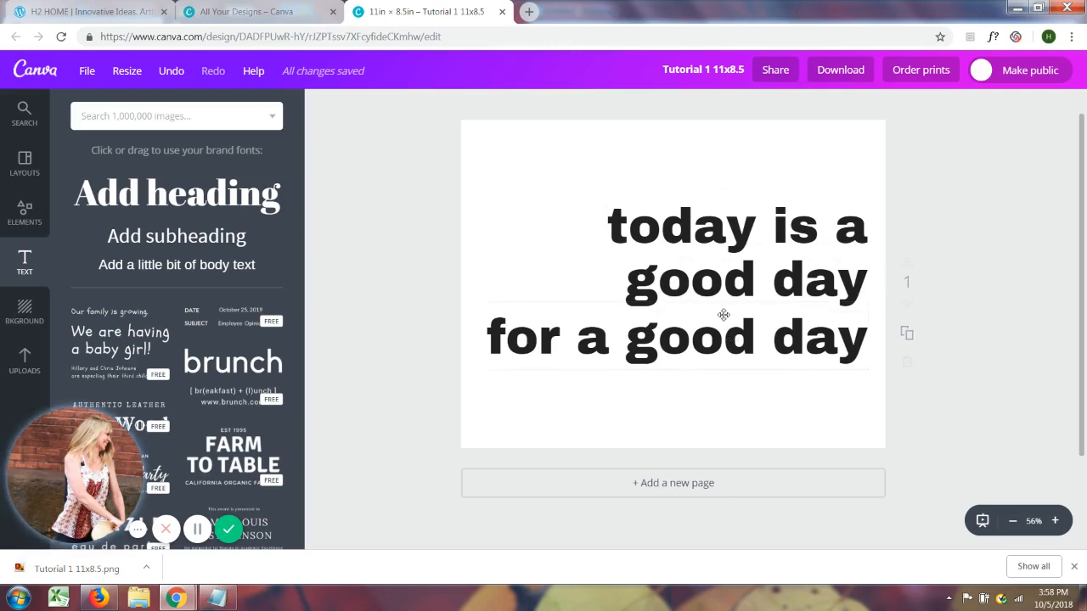
Delete the three text lines "today is a", "good day" and "for a good day" from the page
{"action": "left_click", "coordinate": [758, 242]}
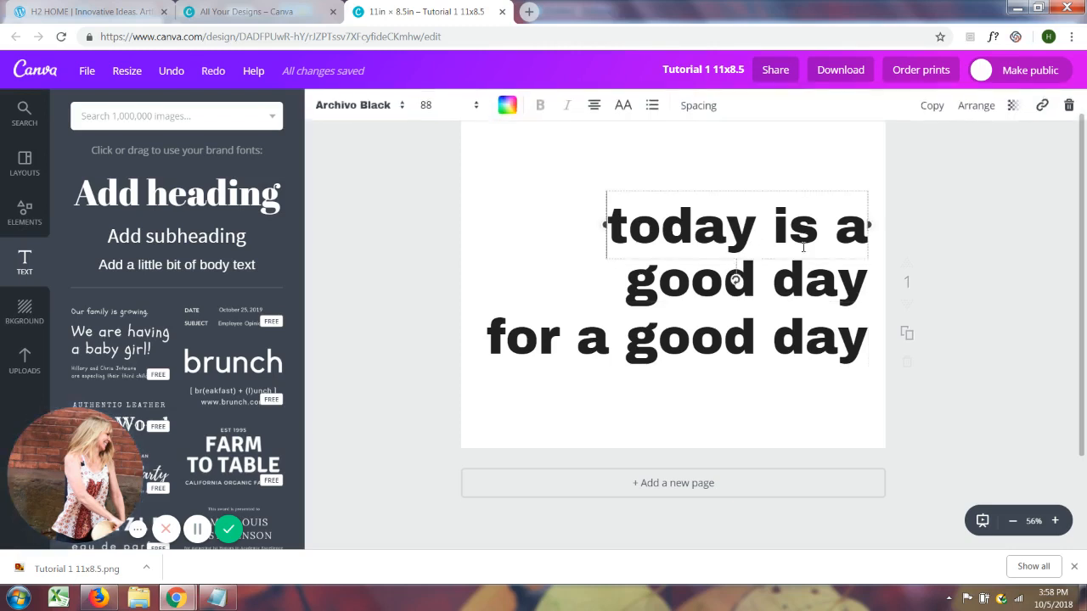
{"action": "left_click", "coordinate": [1070, 105]}
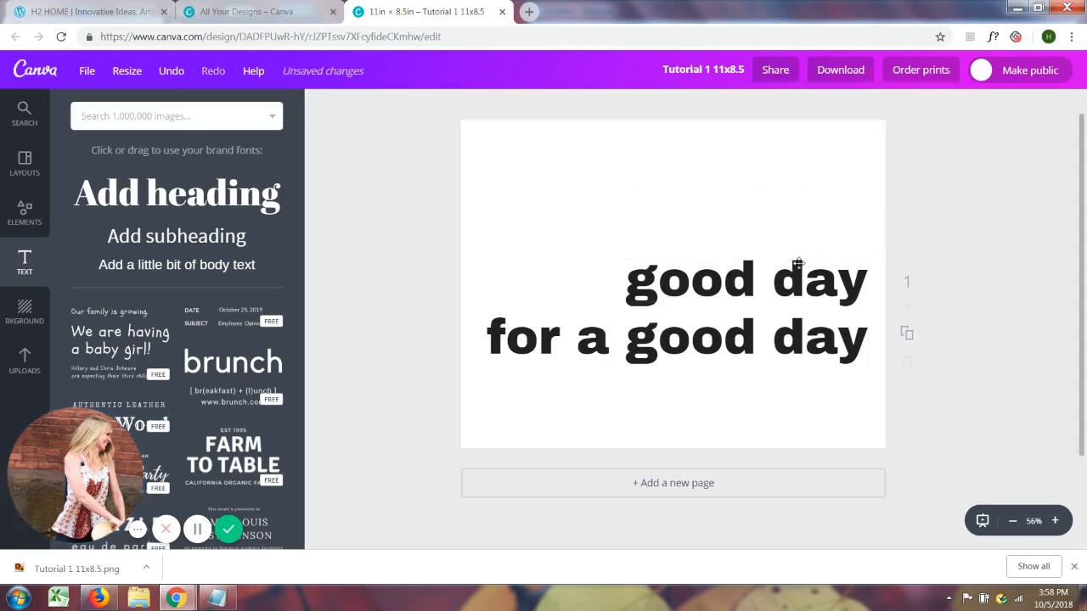
{"action": "left_click", "coordinate": [759, 291]}
{"action": "key", "text": "Delete"}
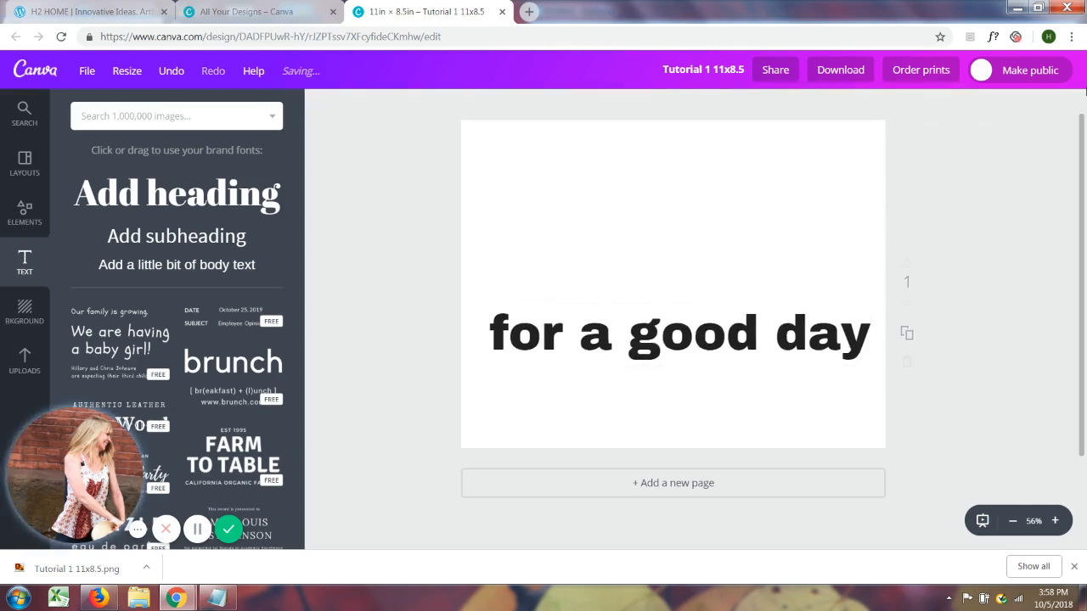
{"action": "left_click", "coordinate": [831, 329]}
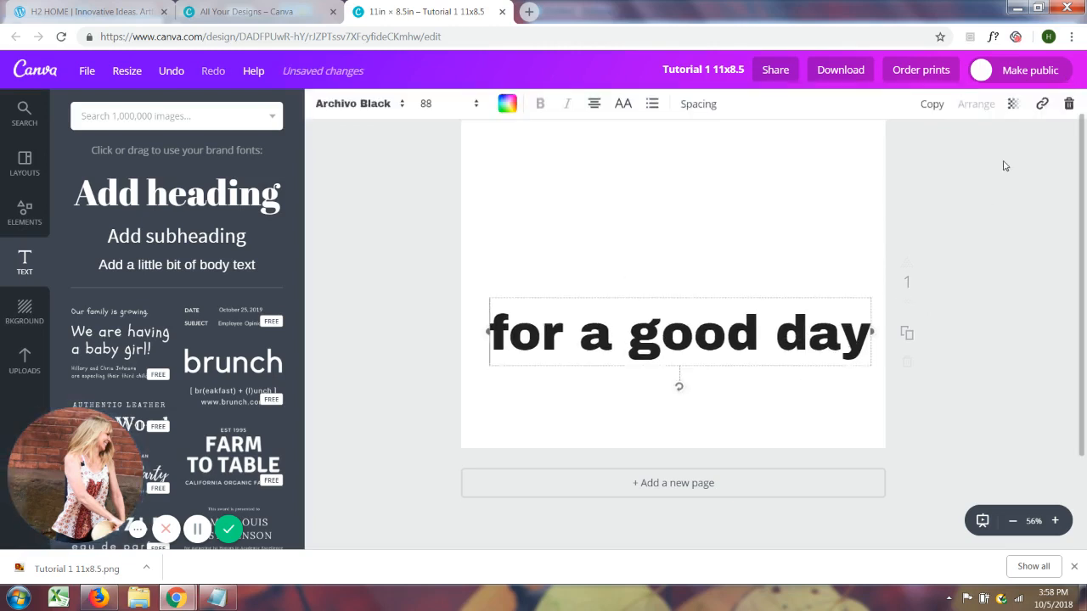
{"action": "left_click", "coordinate": [1068, 106]}
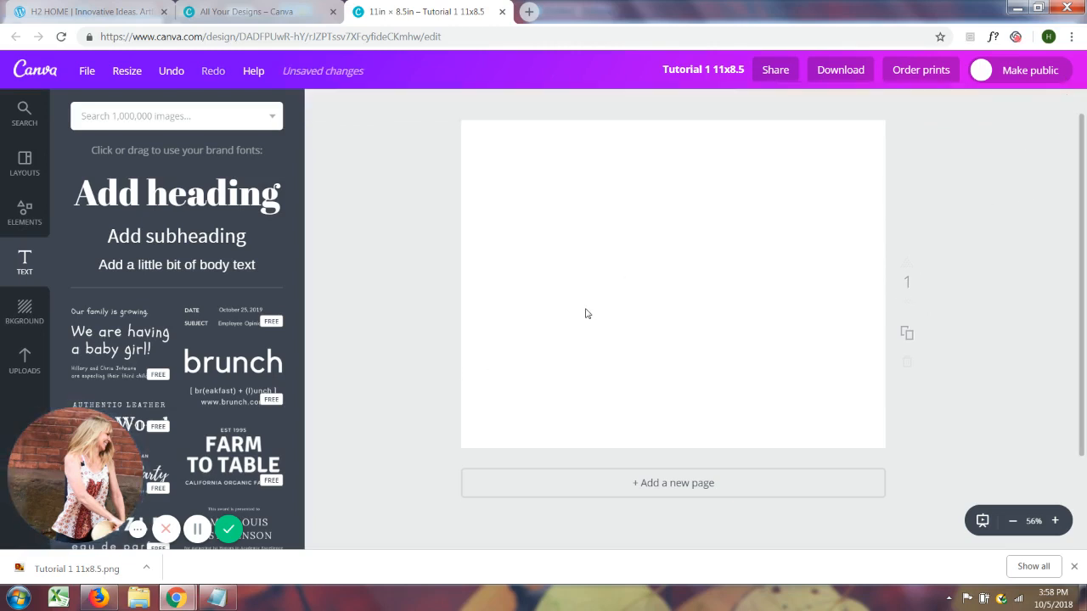
Upload the image "Tutorial 1 11x8.5" from the Downloads folder, finding it with the search text "tutori"
{"action": "left_click", "coordinate": [23, 362]}
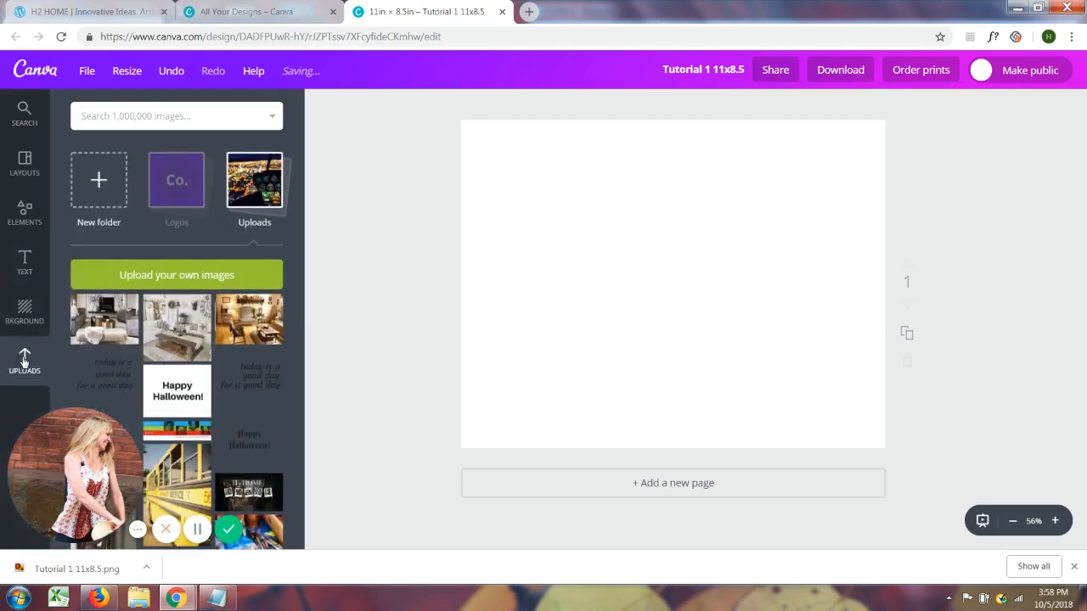
{"action": "left_click", "coordinate": [185, 276]}
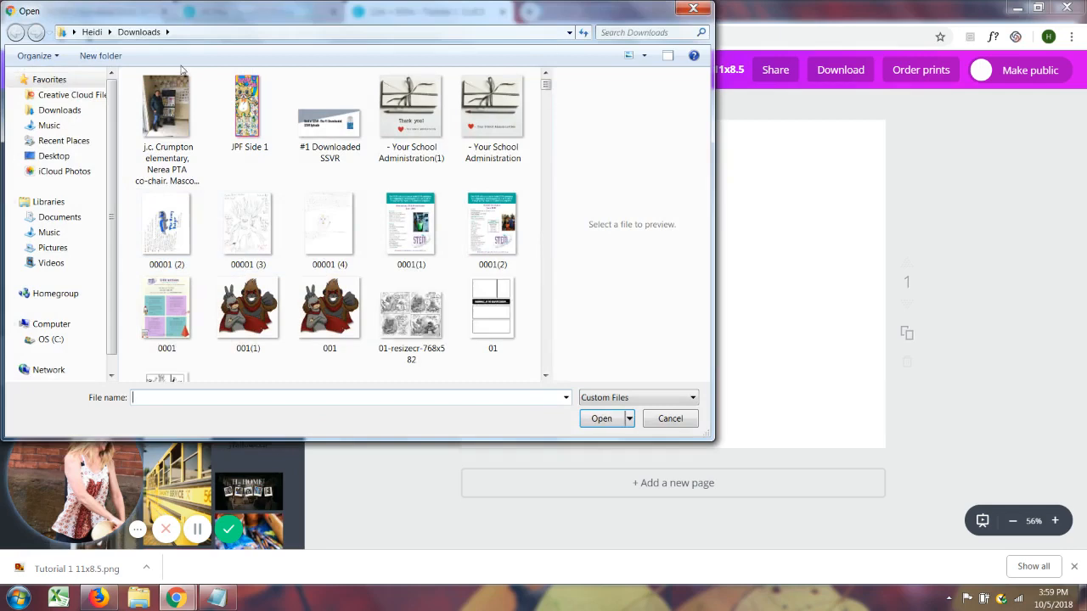
{"action": "left_click", "coordinate": [82, 119]}
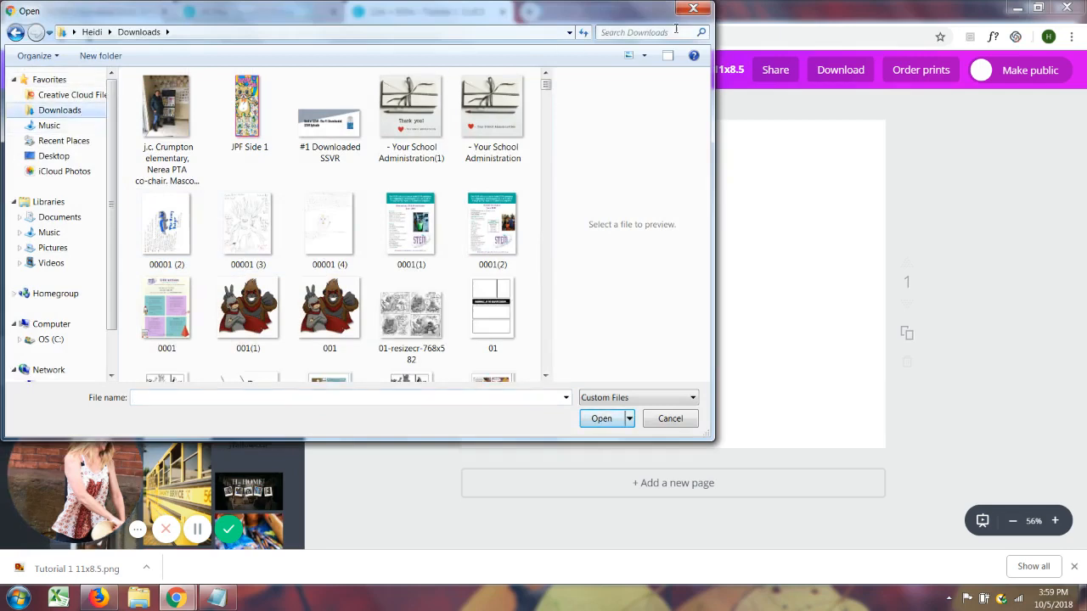
{"action": "left_click", "coordinate": [633, 32]}
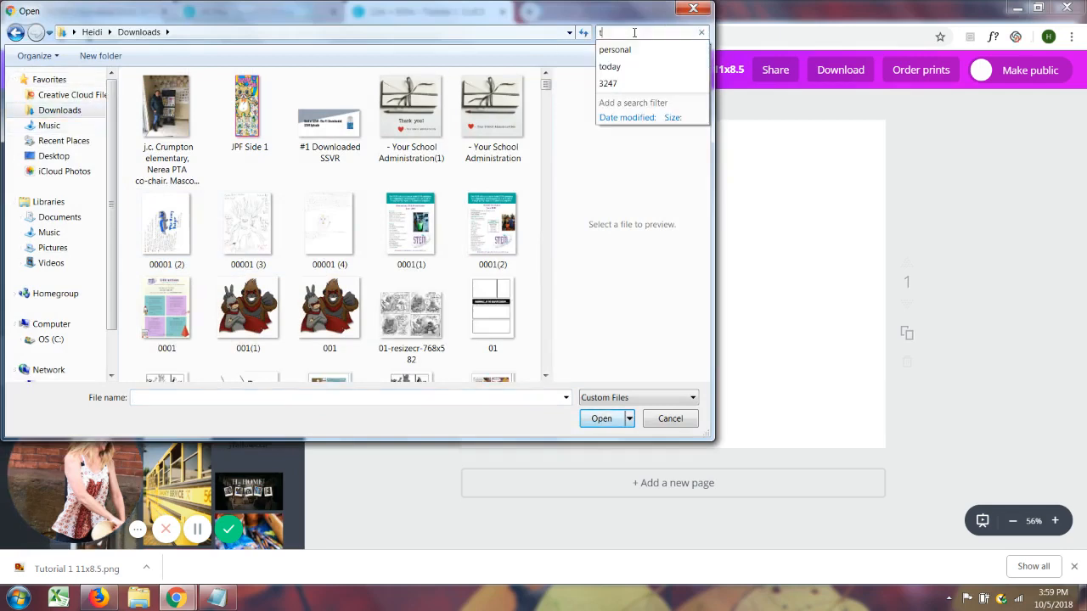
{"action": "type", "text": "tutori"}
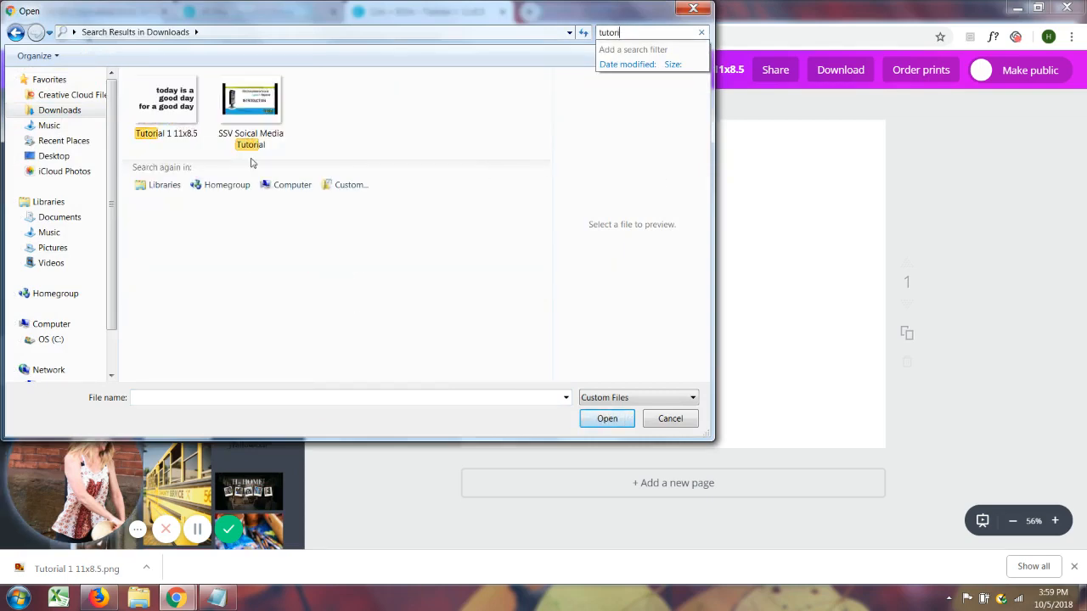
{"action": "left_click", "coordinate": [169, 109]}
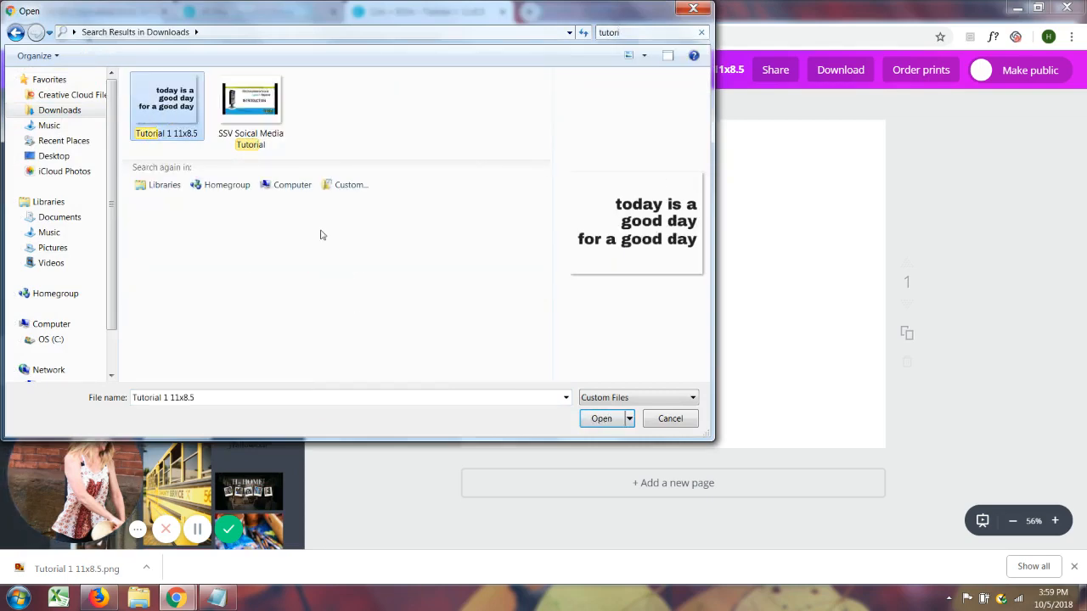
{"action": "left_click", "coordinate": [603, 418]}
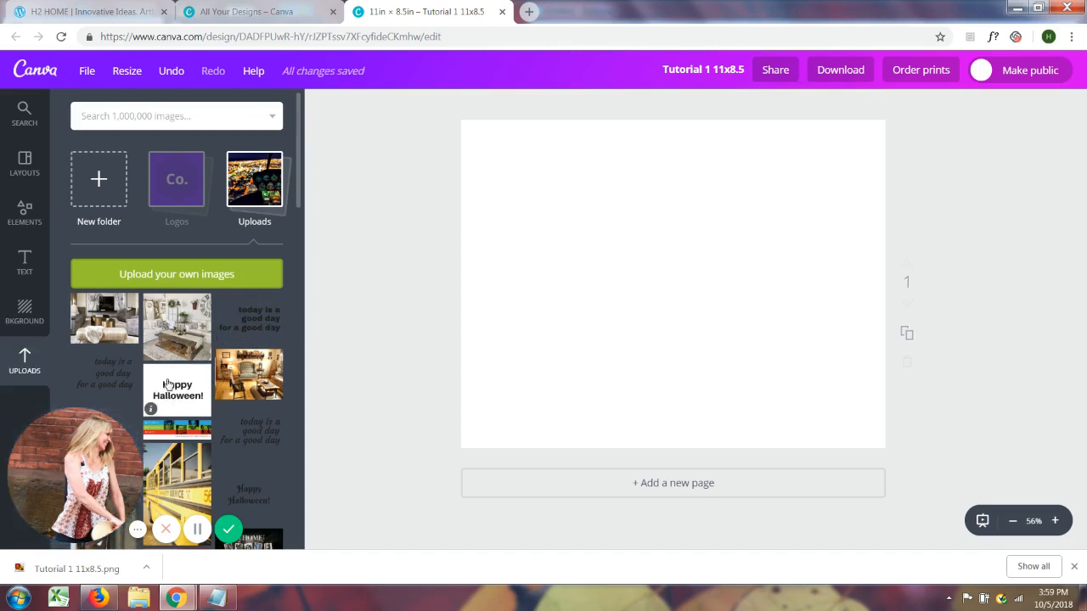
Place the uploaded text image on the page, enlarge it to cover the page, and align it with the page's top and right edges
{"action": "left_click", "coordinate": [251, 319]}
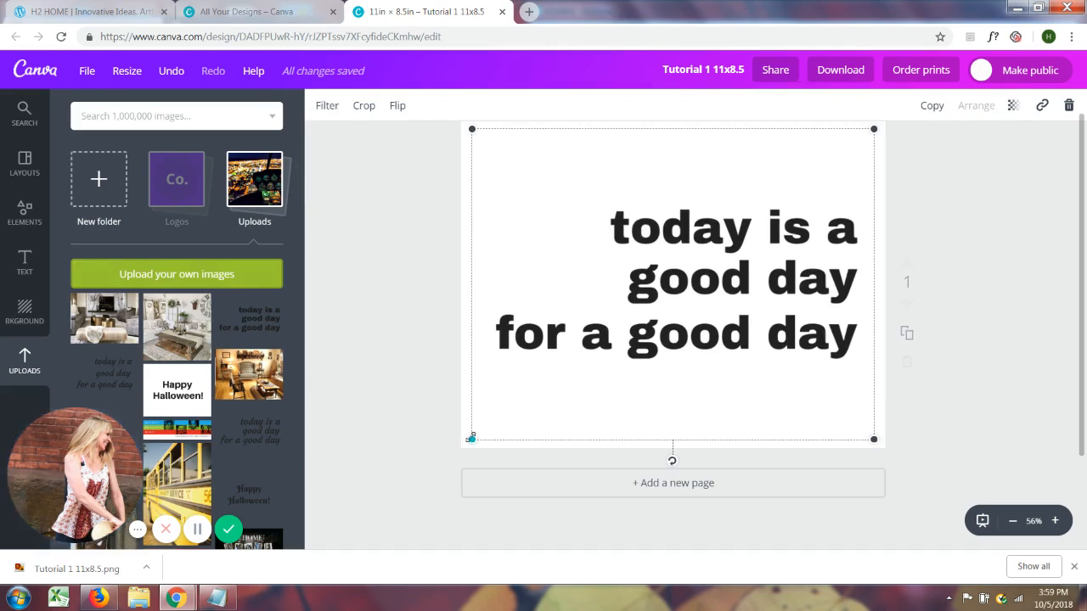
{"action": "left_click_drag", "start_coordinate": [473, 439], "coordinate": [448, 454]}
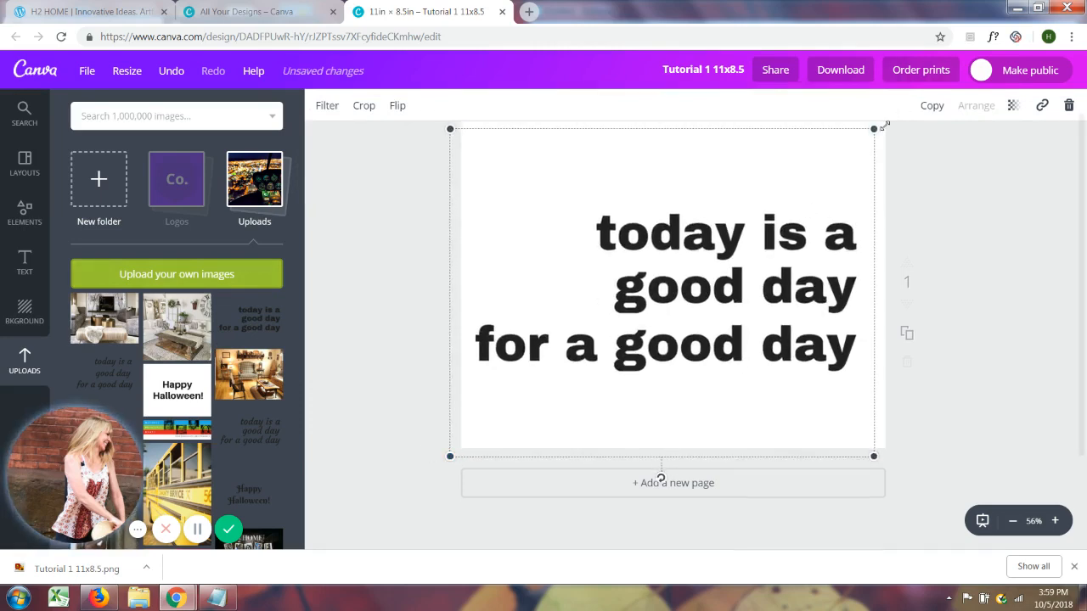
{"action": "left_click_drag", "start_coordinate": [875, 129], "coordinate": [891, 125]}
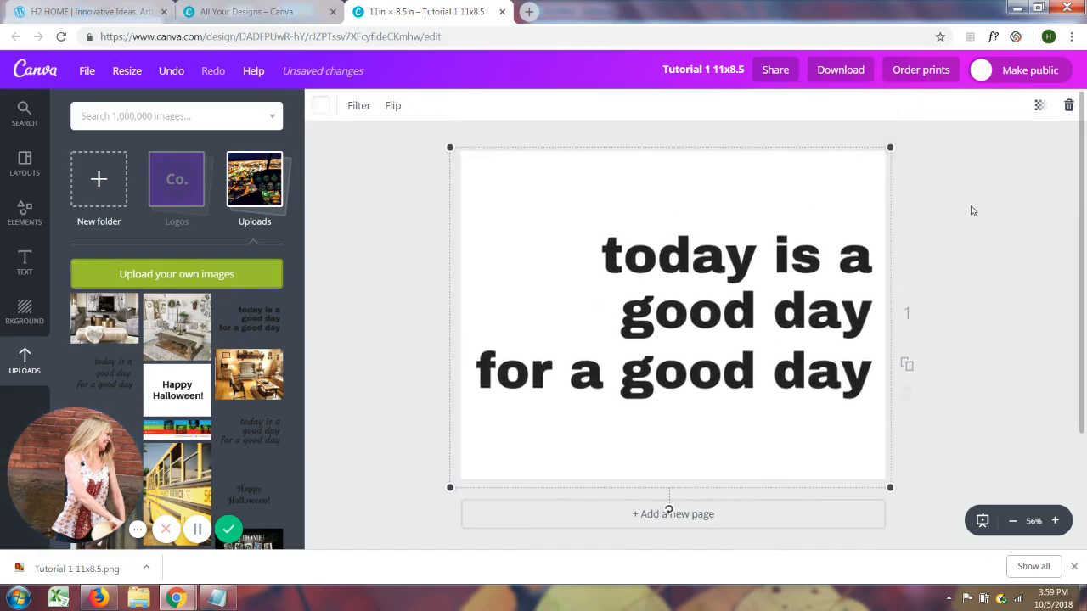
{"action": "left_click", "coordinate": [976, 318]}
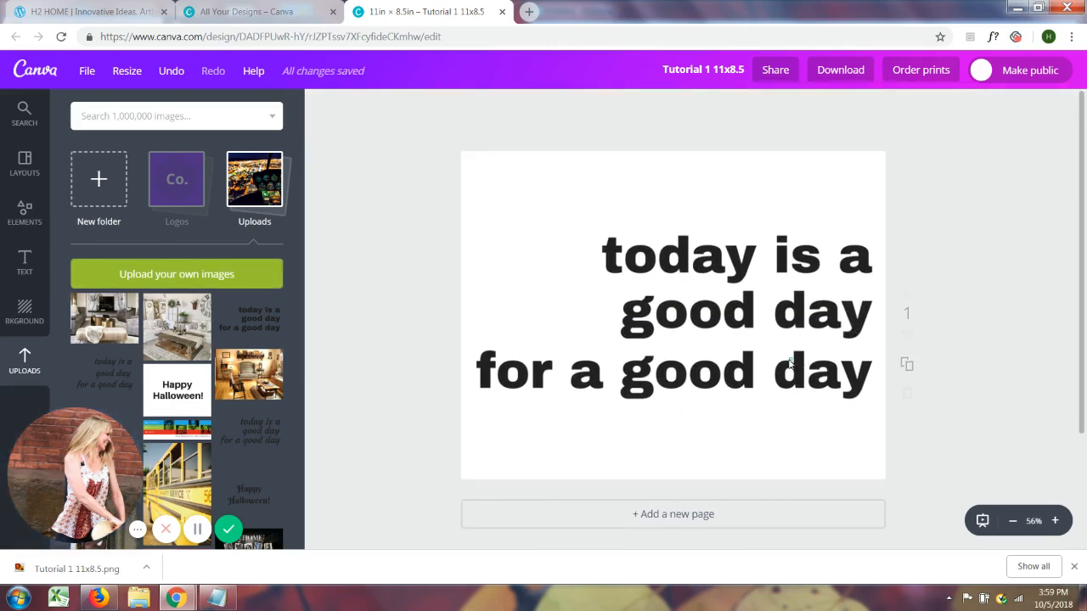
{"action": "left_click", "coordinate": [779, 376]}
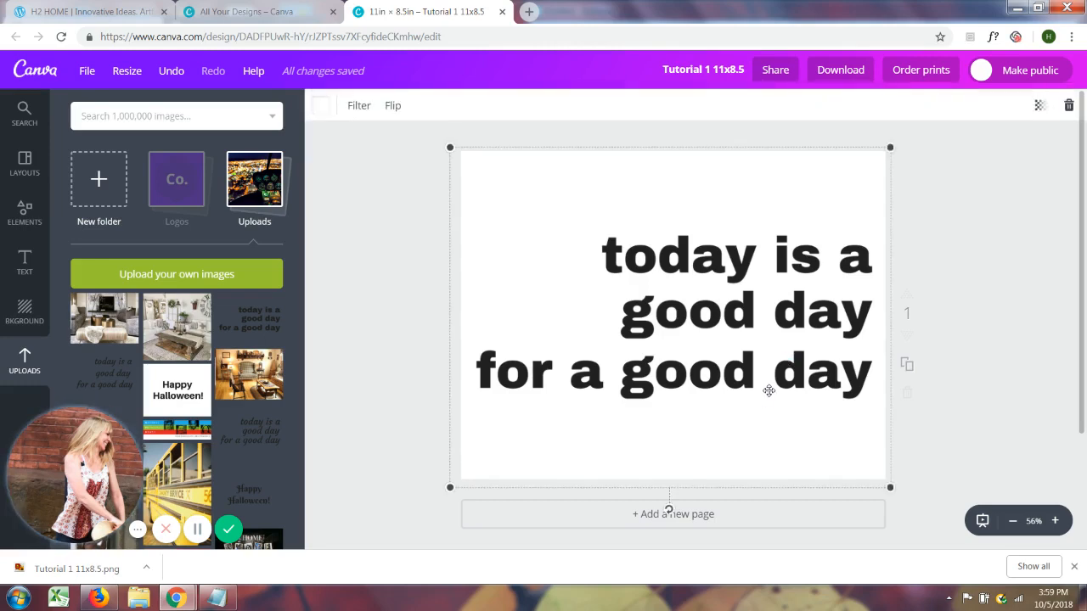
{"action": "left_click_drag", "start_coordinate": [767, 388], "coordinate": [767, 394]}
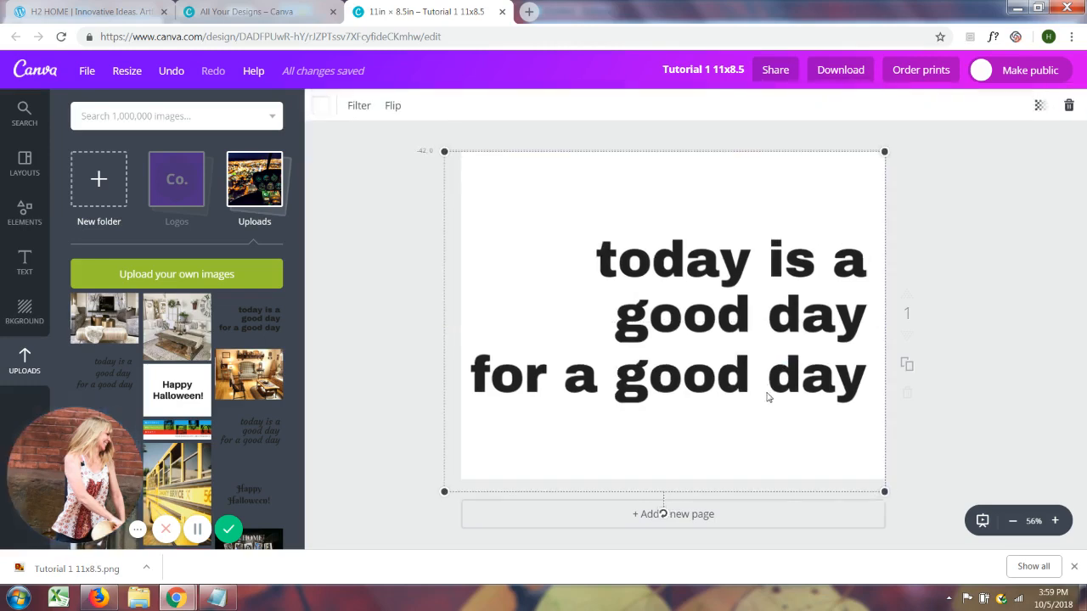
{"action": "left_click", "coordinate": [1010, 323]}
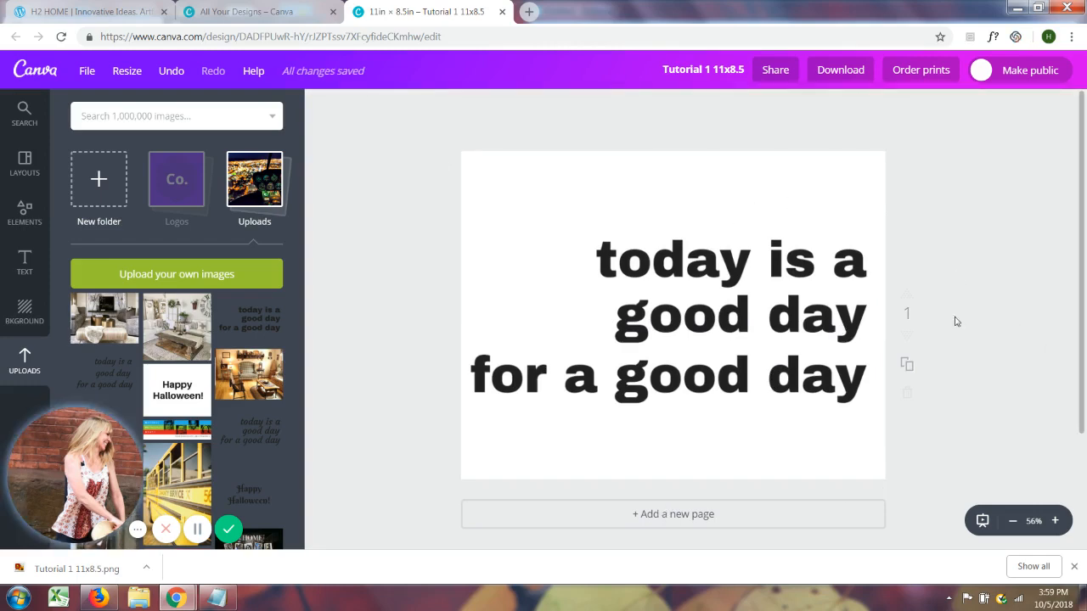
Flip the text image horizontally and shift it so its left edge meets the page's left edge
{"action": "left_click", "coordinate": [777, 222]}
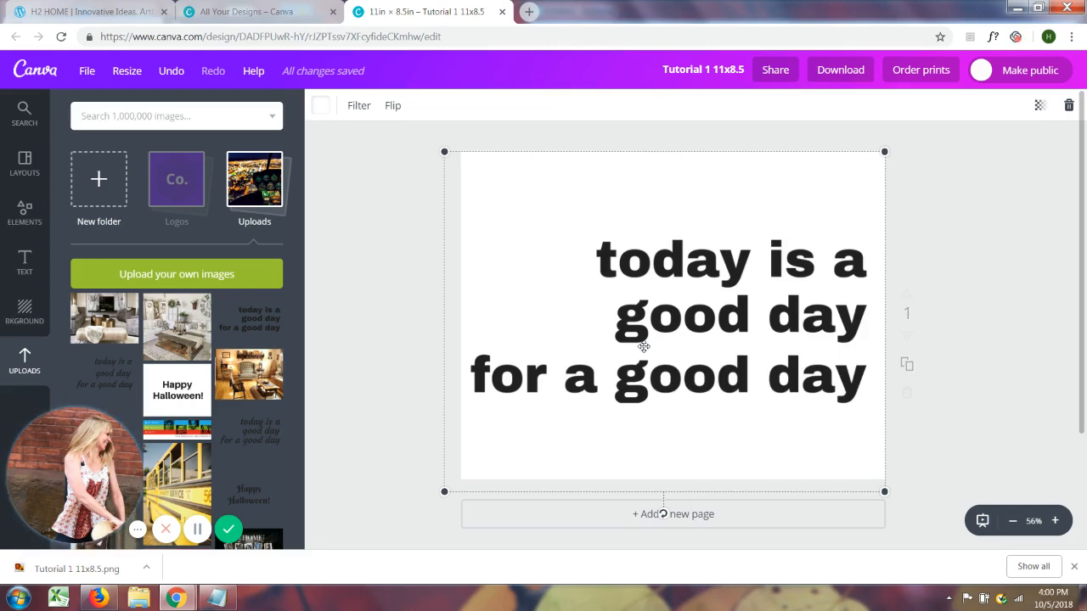
{"action": "left_click", "coordinate": [392, 108]}
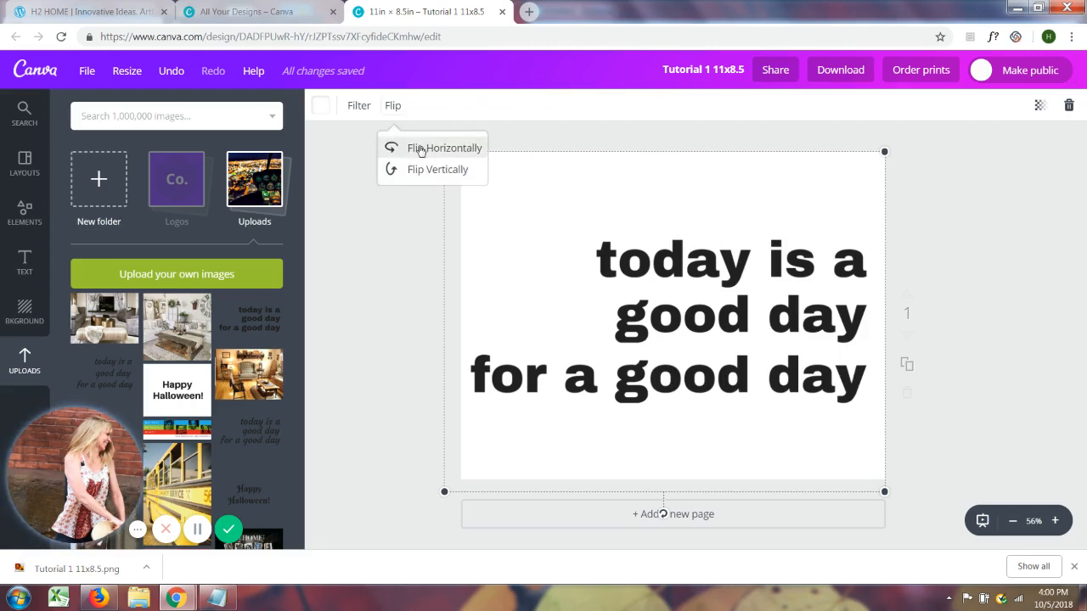
{"action": "left_click", "coordinate": [393, 149]}
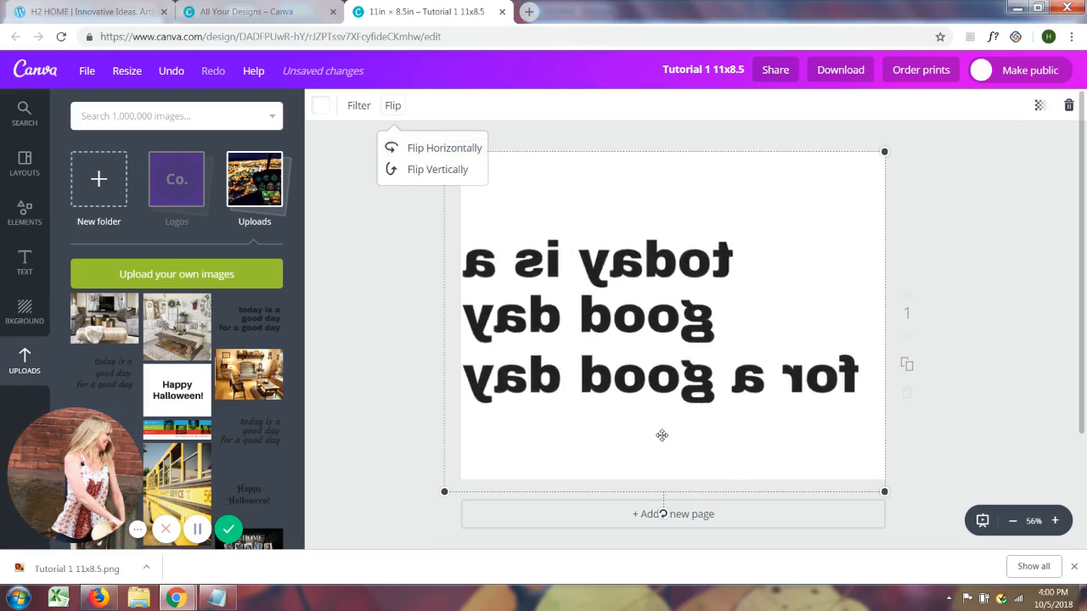
{"action": "left_click_drag", "start_coordinate": [661, 435], "coordinate": [679, 442]}
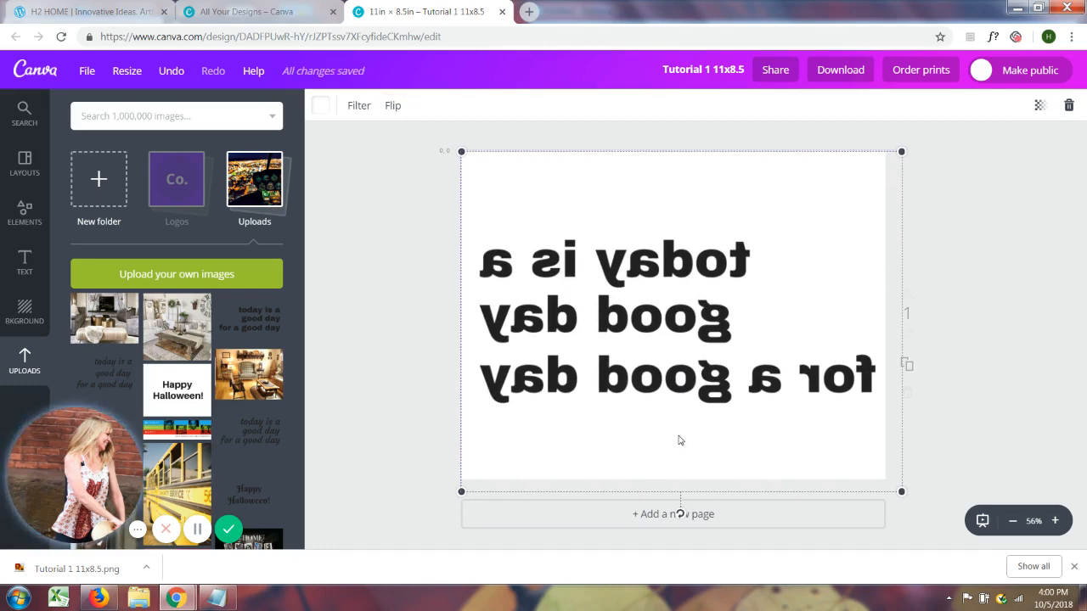
{"action": "left_click_drag", "start_coordinate": [679, 436], "coordinate": [680, 436]}
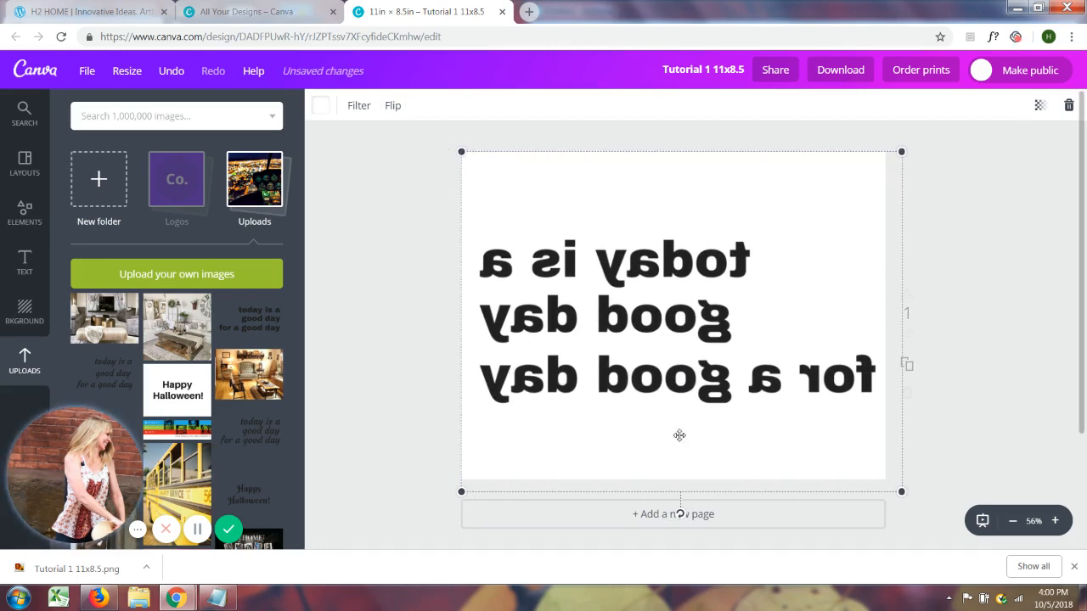
{"action": "left_click", "coordinate": [952, 437]}
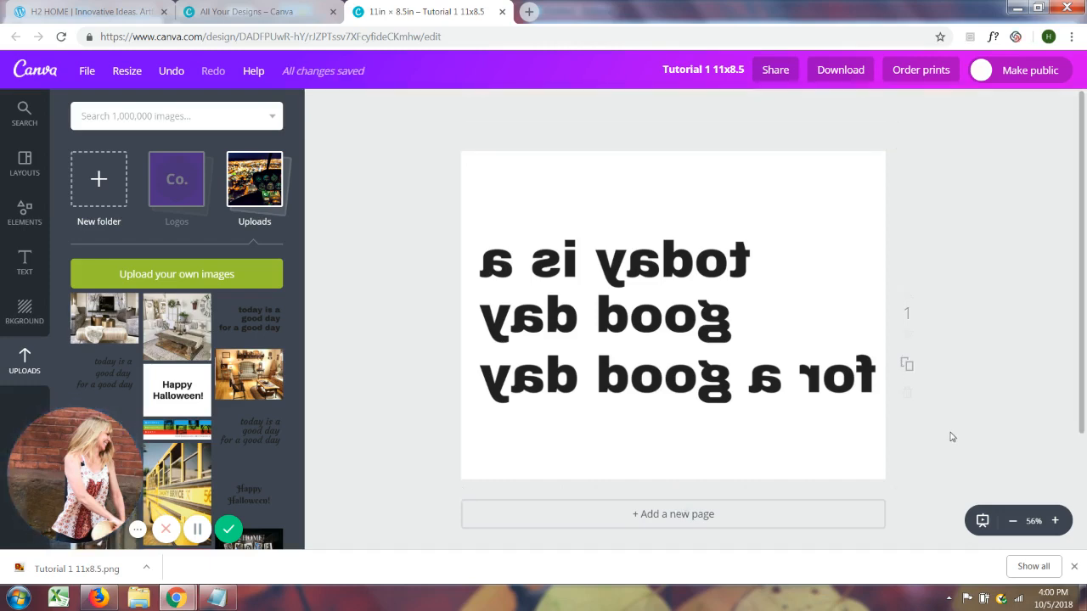
Download the mirrored design as PDF - Print without crop marks and bleed, and dismiss the download message
{"action": "left_click", "coordinate": [832, 71]}
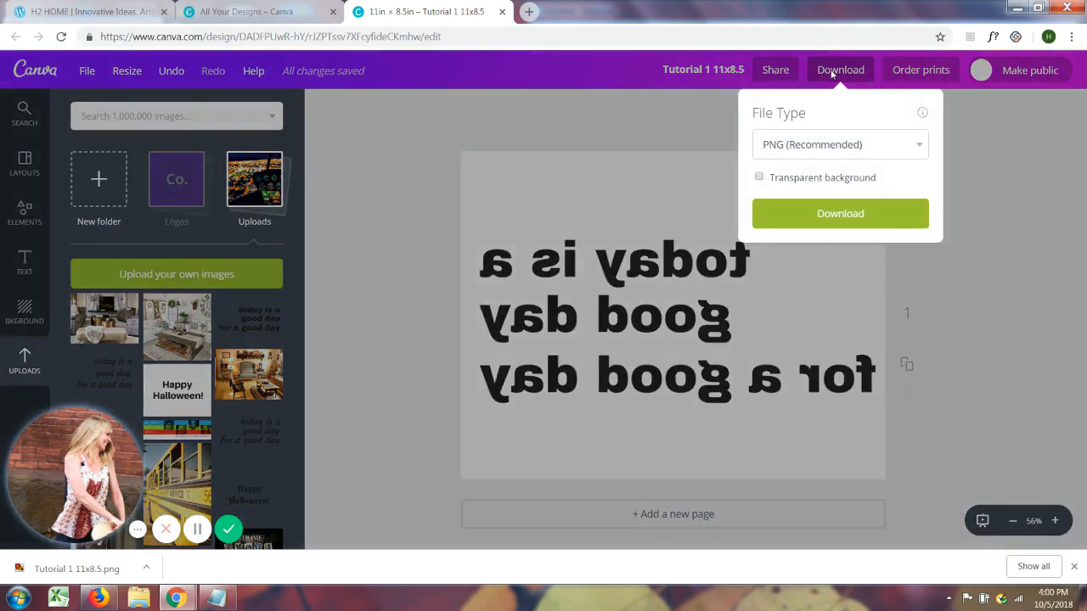
{"action": "left_click", "coordinate": [920, 146]}
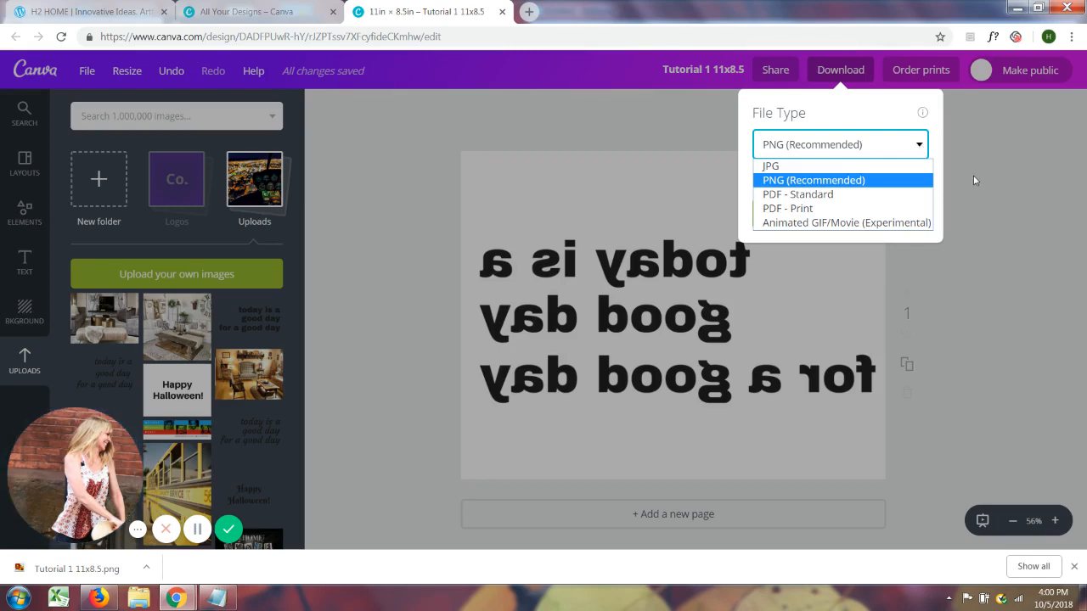
{"action": "left_click", "coordinate": [823, 211]}
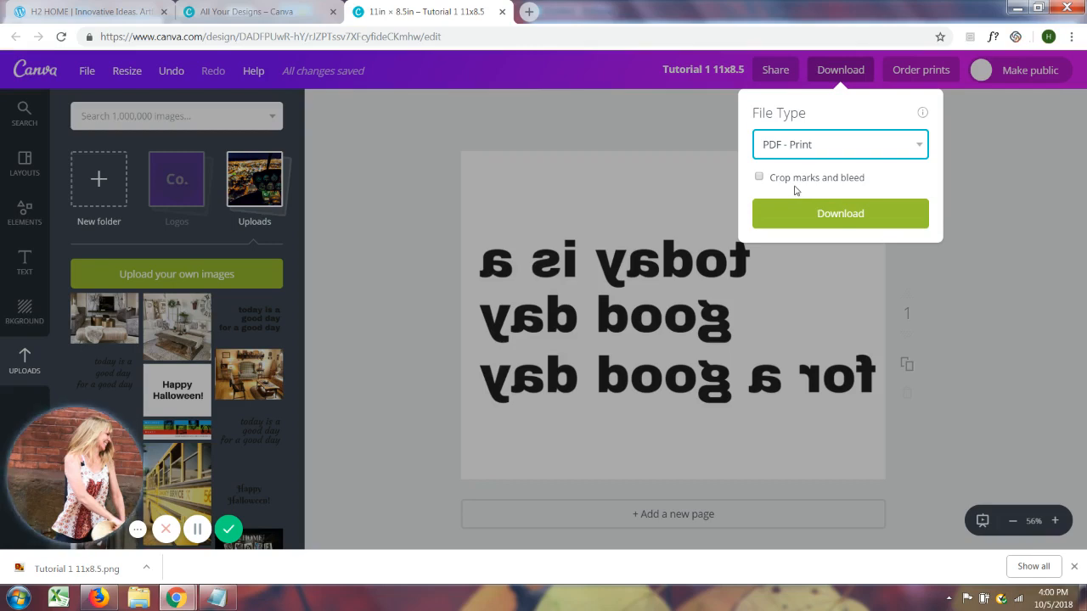
{"action": "left_click", "coordinate": [857, 218]}
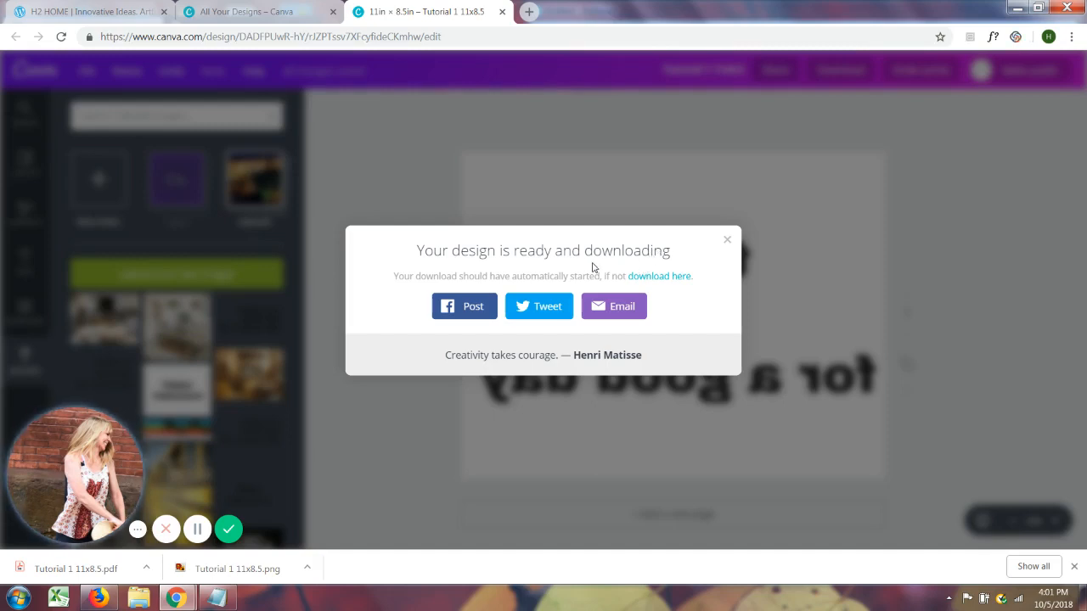
{"action": "left_click", "coordinate": [728, 244]}
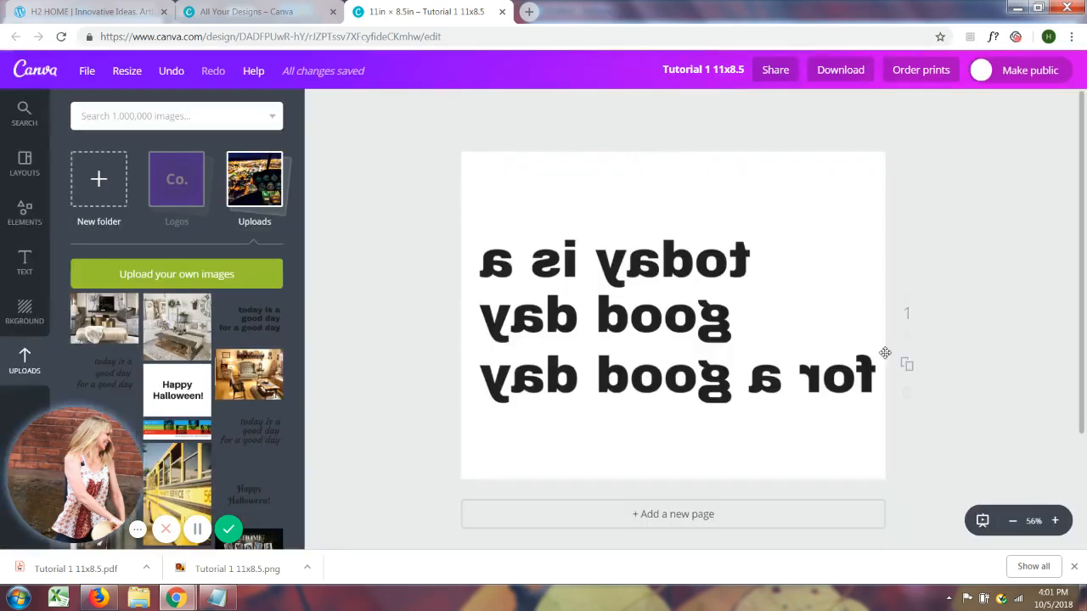
View the downloaded "Tutorial 1 11x8.5.png", close it, and examine the lettering in the downloaded "Tutorial 1 11x8.5.pdf"
{"action": "left_click", "coordinate": [231, 569]}
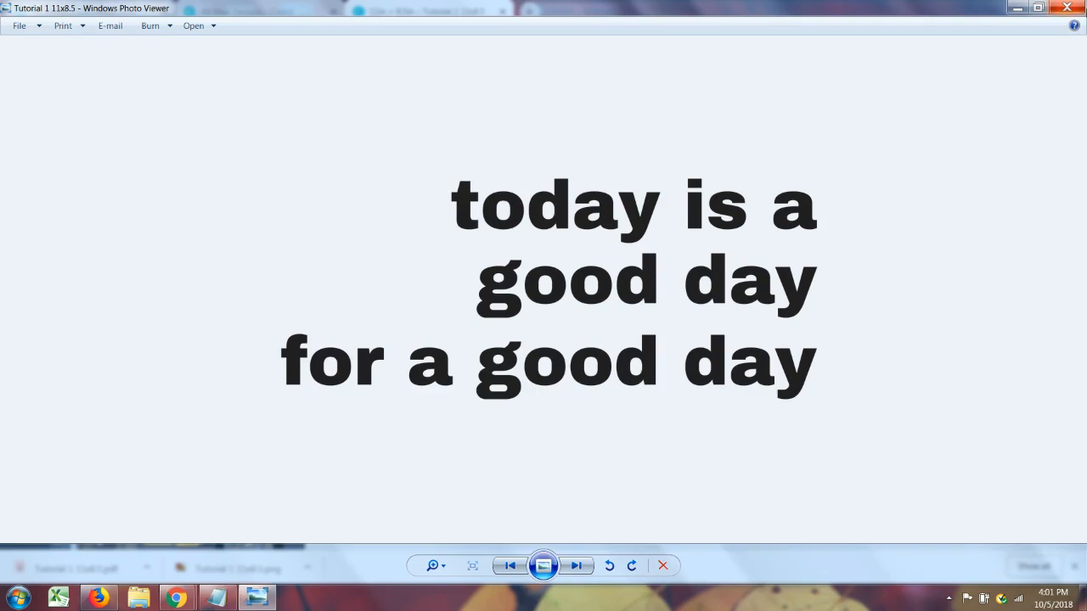
{"action": "left_click", "coordinate": [1067, 8]}
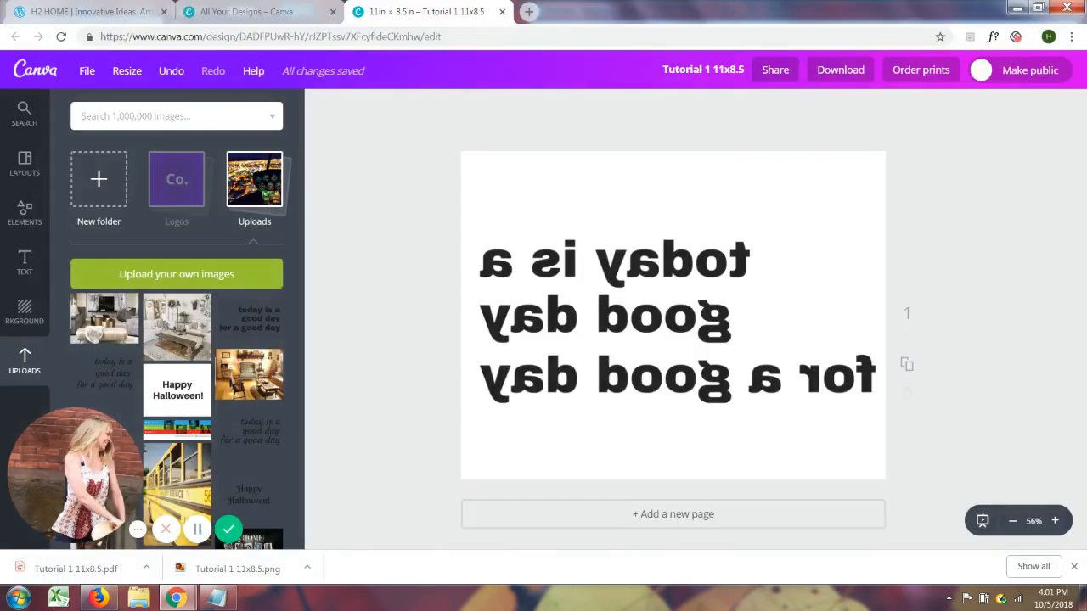
{"action": "left_click", "coordinate": [44, 576]}
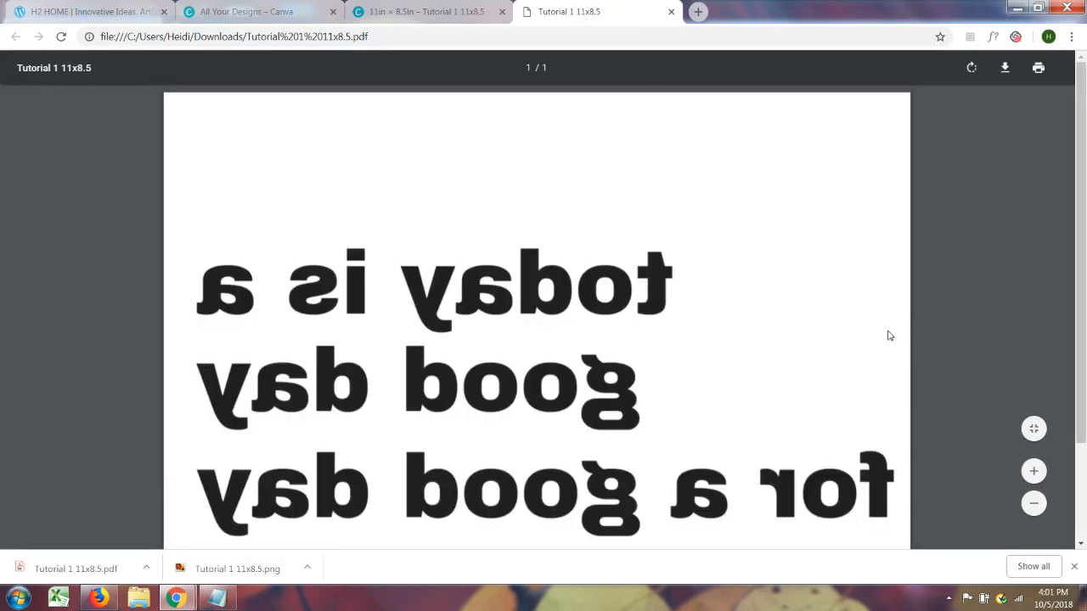
{"action": "scroll", "coordinate": [951, 362], "scroll_direction": "down", "scroll_amount": 2}
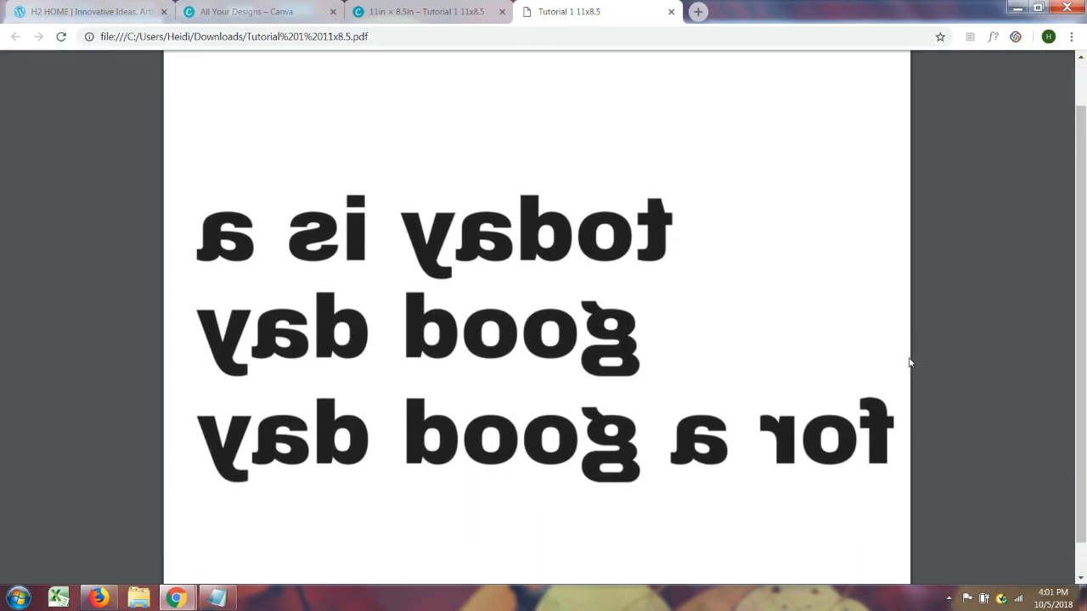
{"action": "scroll", "coordinate": [908, 344], "scroll_direction": "up", "scroll_amount": 1}
{"action": "scroll", "coordinate": [908, 344], "scroll_direction": "down", "scroll_amount": 1}
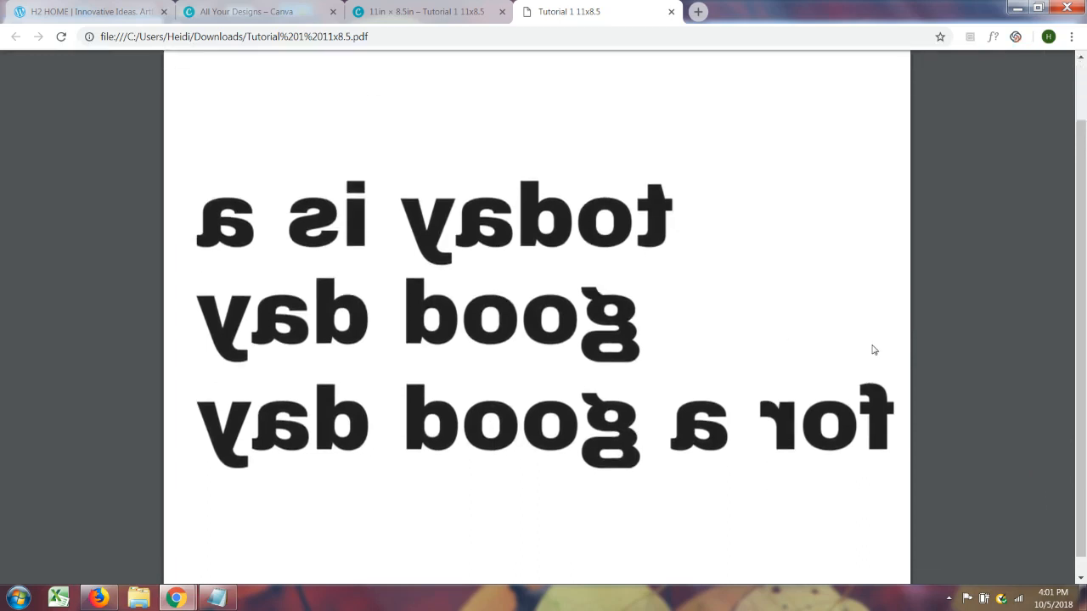
{"action": "scroll", "coordinate": [874, 348], "scroll_direction": "up", "scroll_amount": 1}
{"action": "scroll", "coordinate": [854, 357], "scroll_direction": "down", "scroll_amount": 1}
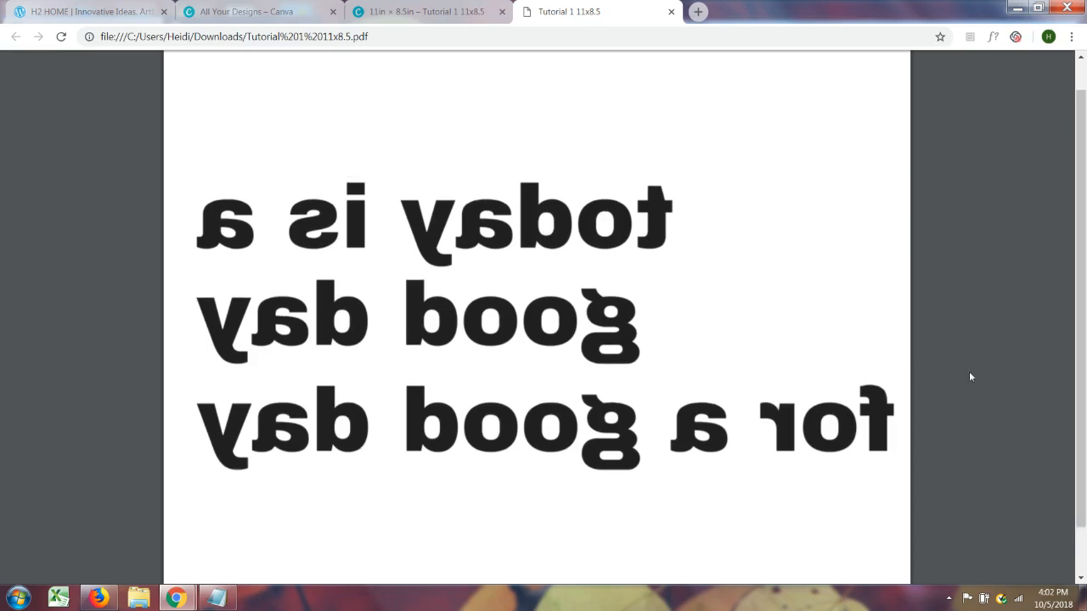
{"action": "scroll", "coordinate": [987, 383], "scroll_direction": "up", "scroll_amount": 1}
{"action": "scroll", "coordinate": [987, 383], "scroll_direction": "down", "scroll_amount": 1}
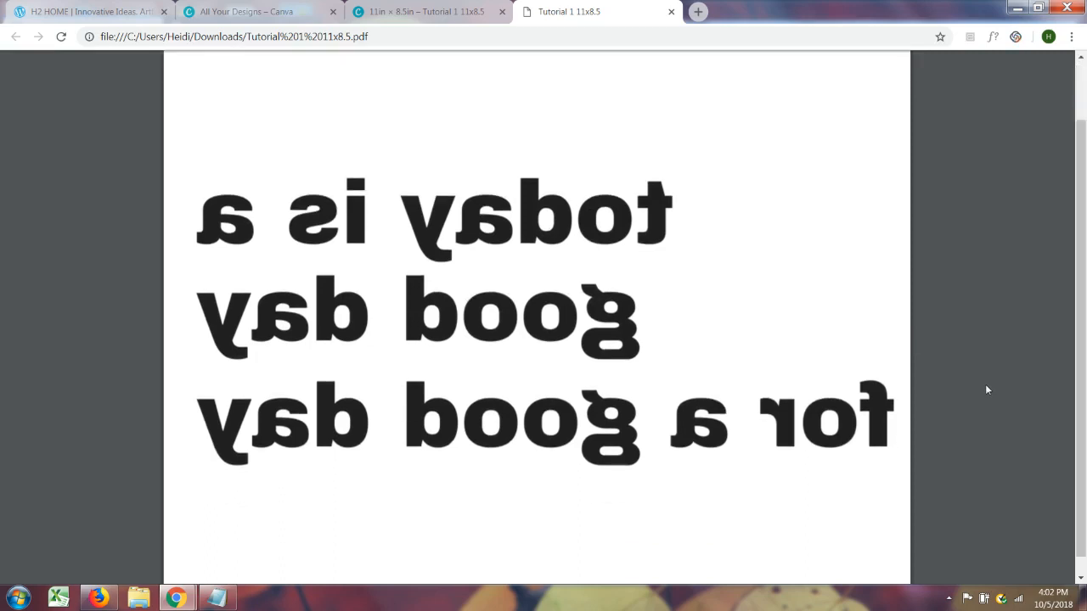